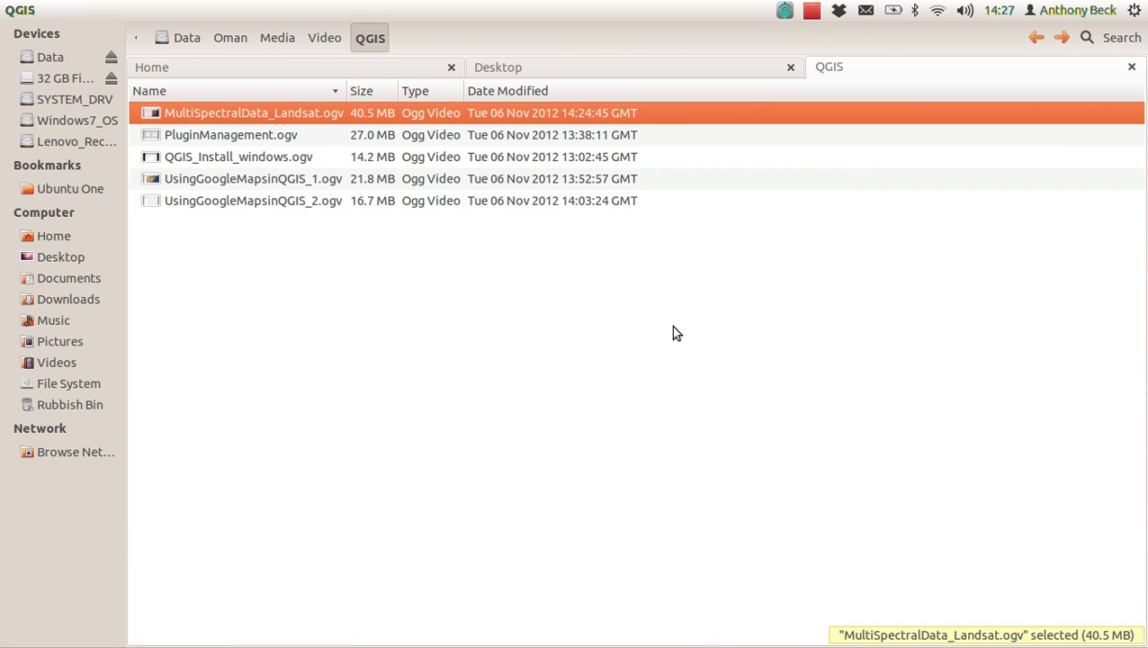
# Step: Launch Quantum GIS Desktop from the Dash search and dismiss the startup tips
pyautogui.hotkey('ctrl', 'space')
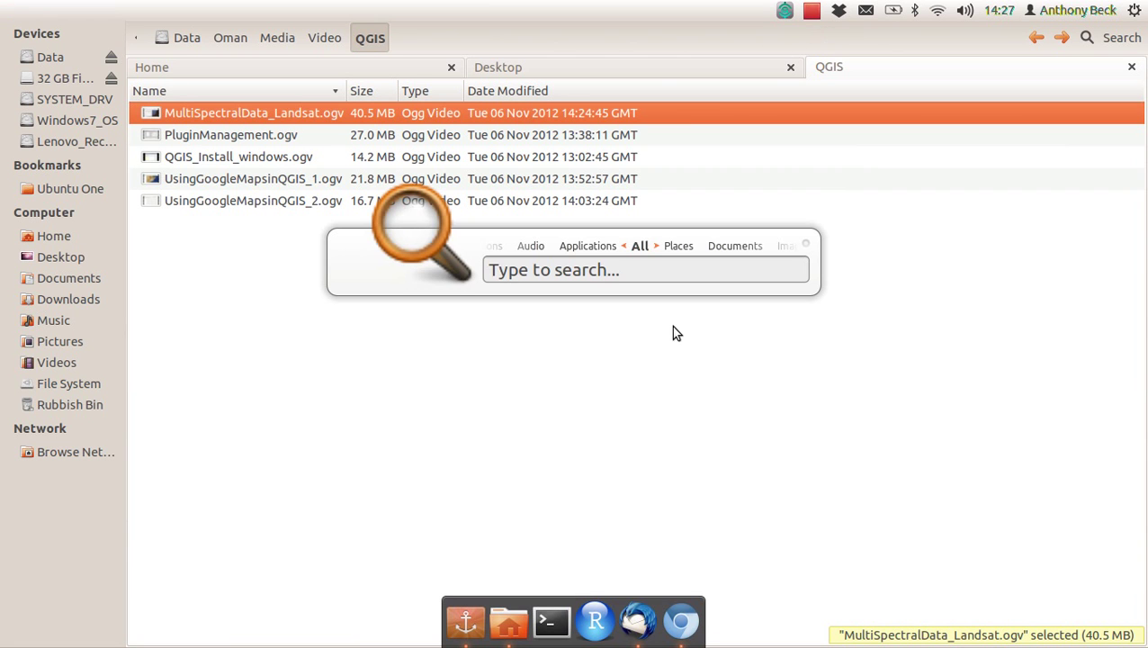
pyautogui.write('q')
pyautogui.press('Return')
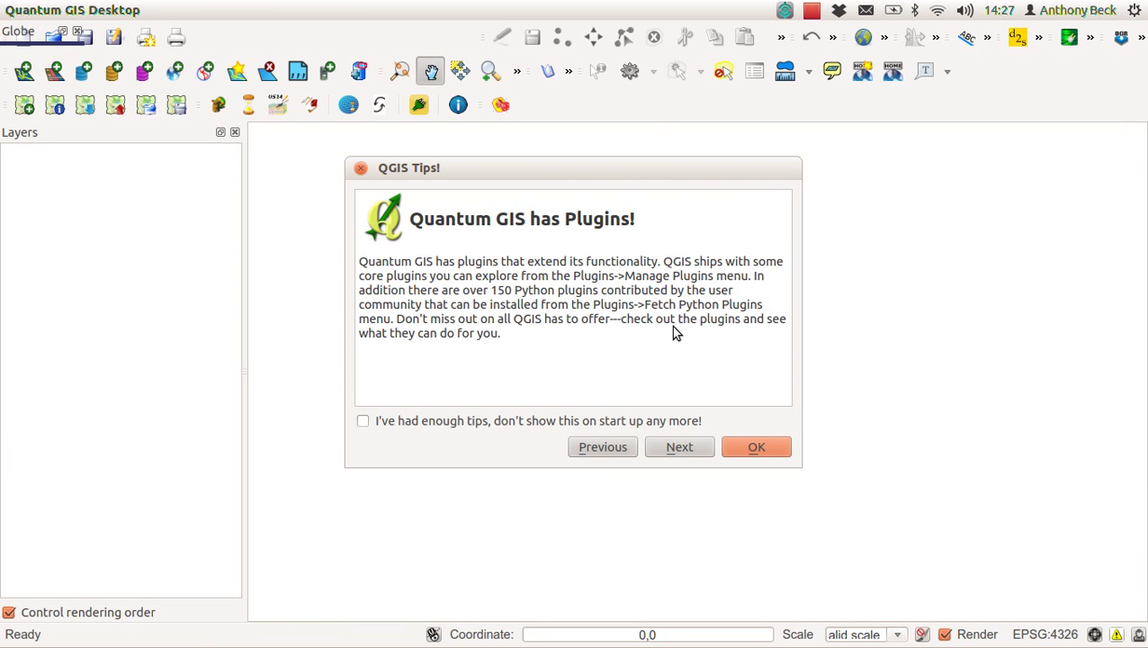
pyautogui.click(754, 446)
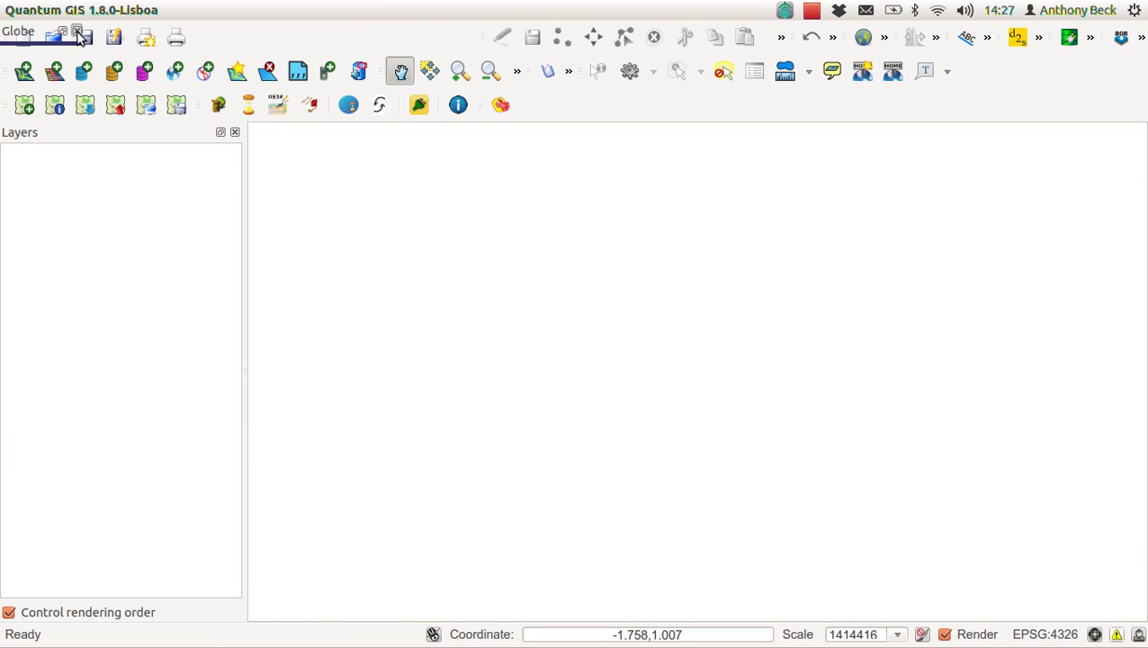
# Step: Load JabalSamhanExtent.shp from the JabalSamhan folder as a vector layer
pyautogui.click(24, 71)
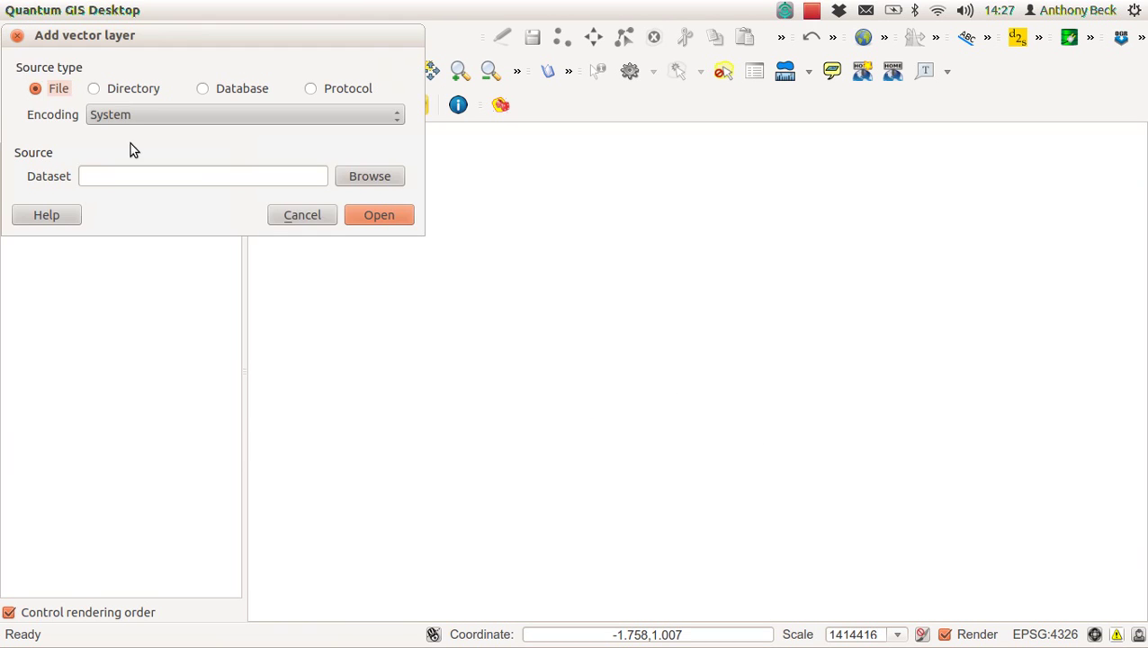
pyautogui.click(353, 179)
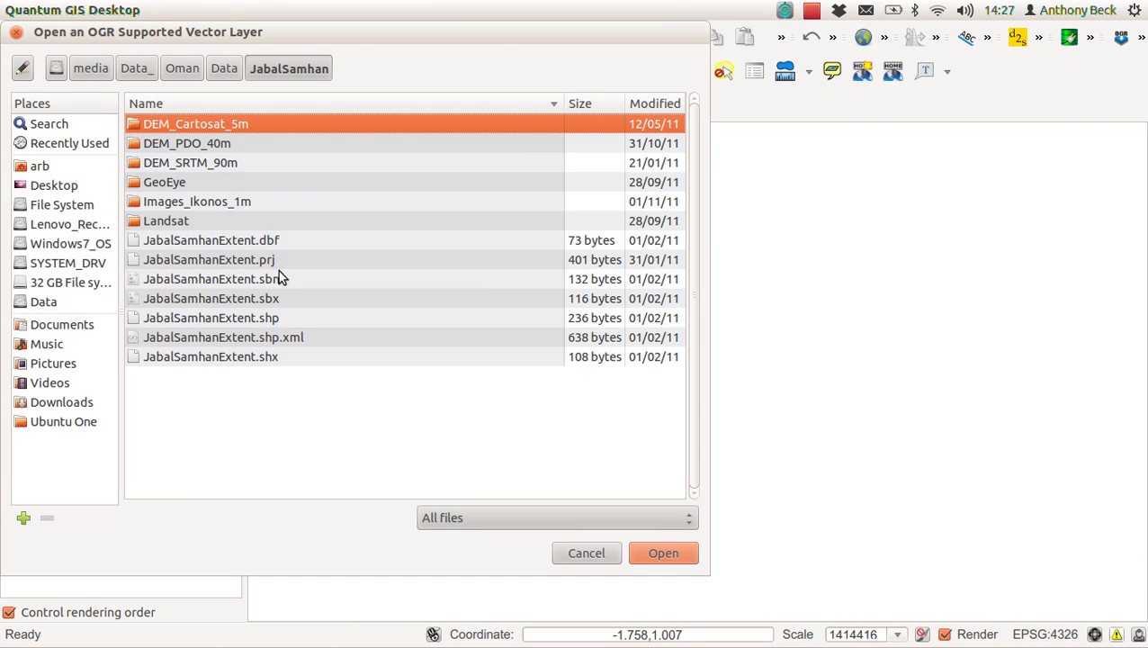
pyautogui.doubleClick(276, 317)
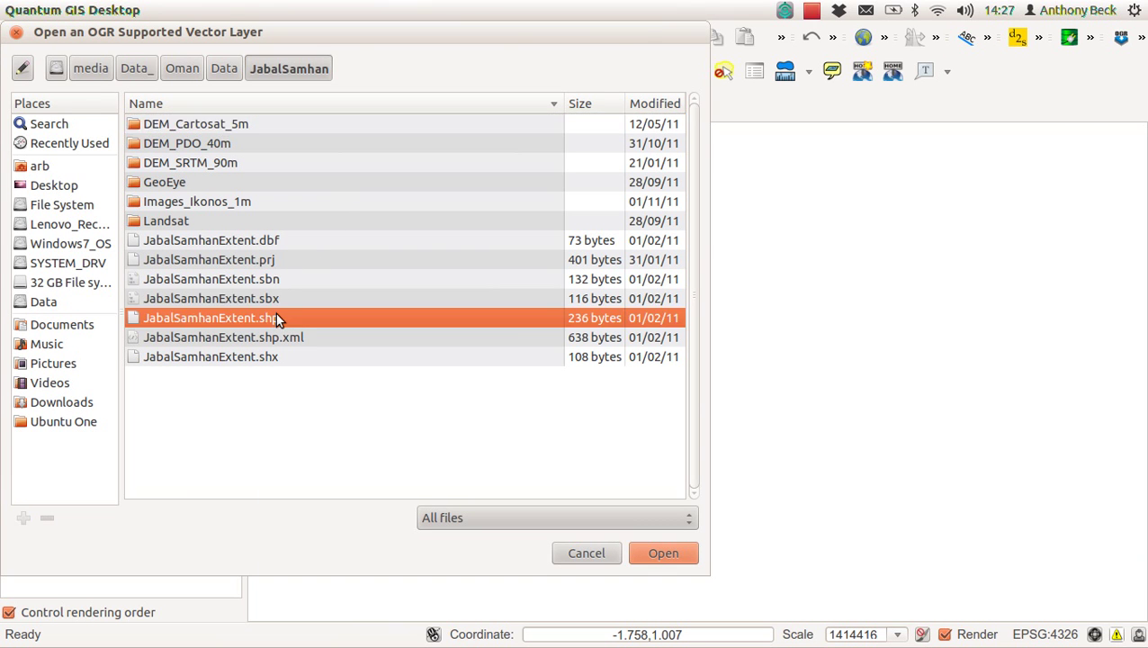
pyautogui.click(375, 217)
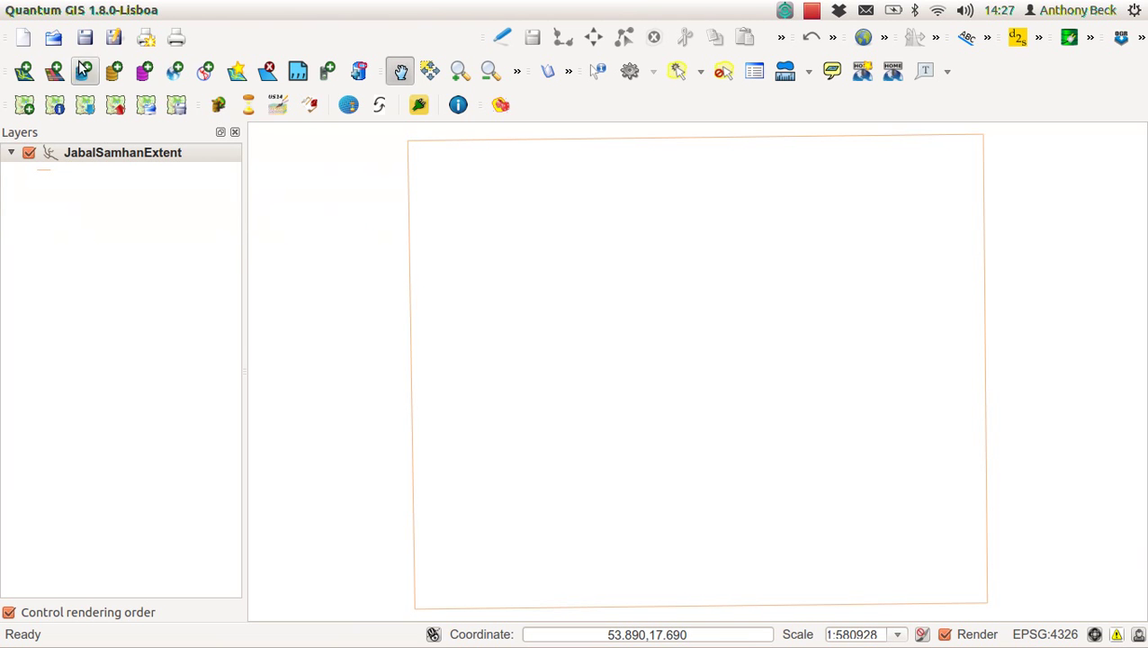
# Step: Add the Landsat ETM raster p159r048_7t20001019_z40.img
pyautogui.click(54, 71)
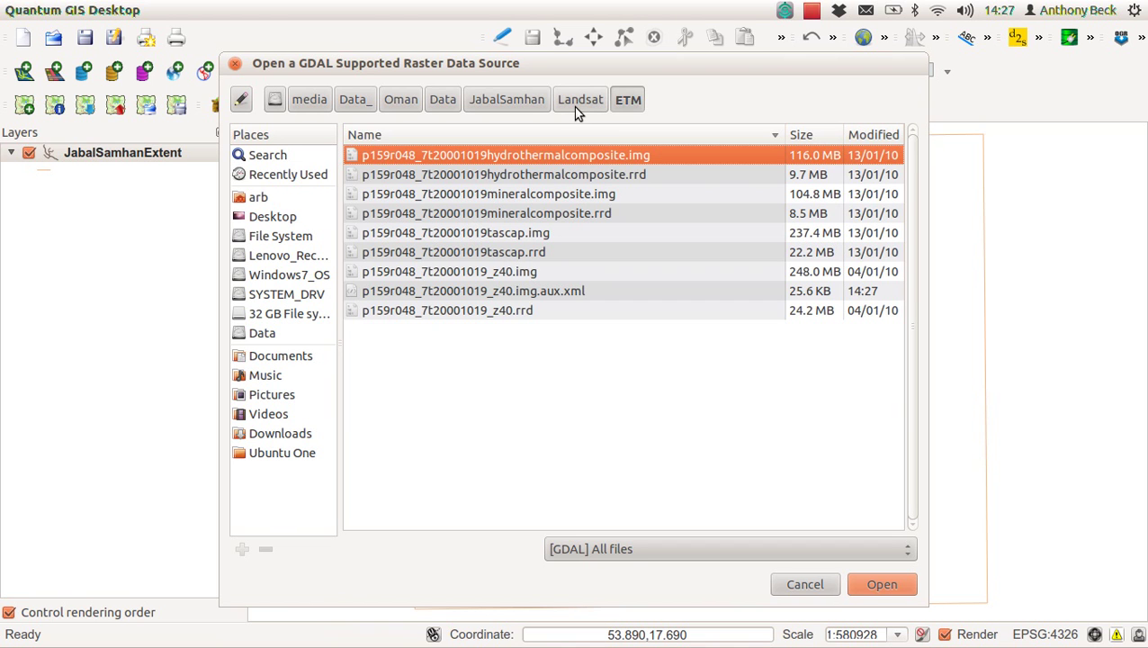
pyautogui.click(551, 272)
pyautogui.doubleClick(551, 272)
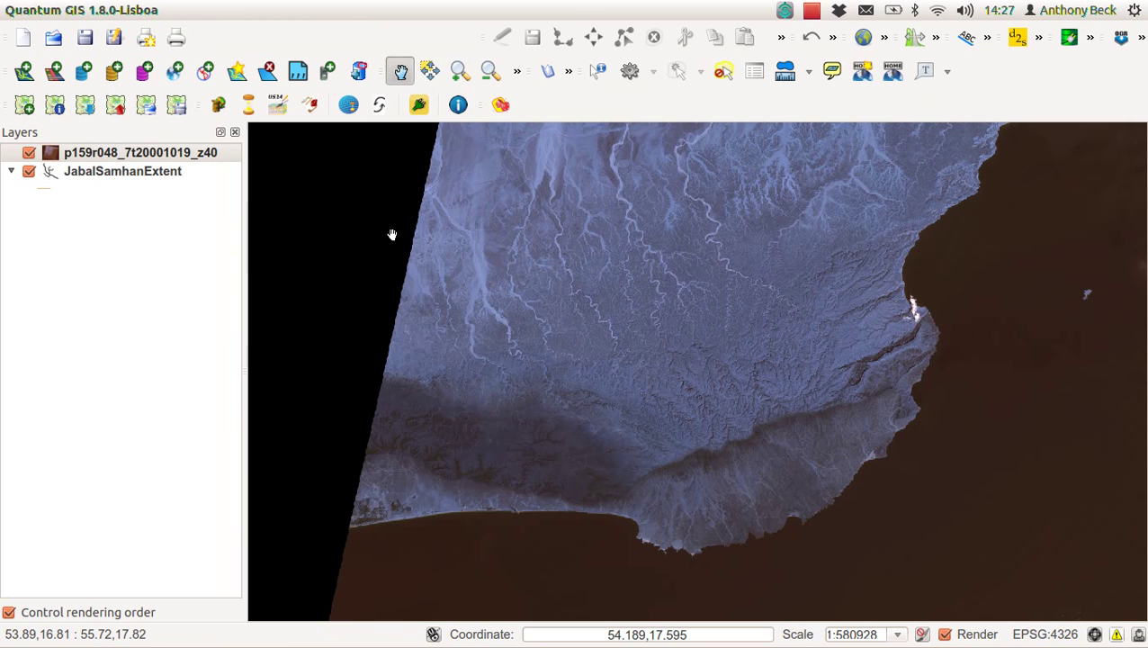
# Step: Add the Ikonos mosaic js_ikonosmosaic.img from the Images_Ikonos_1m folder
pyautogui.click(55, 71)
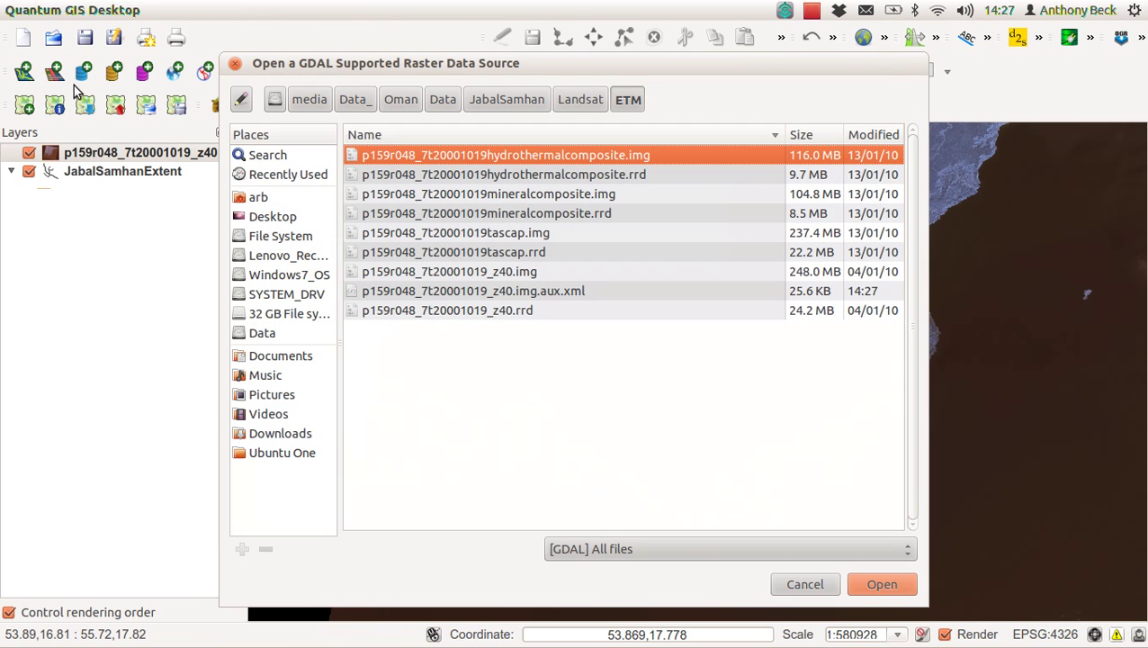
pyautogui.click(493, 99)
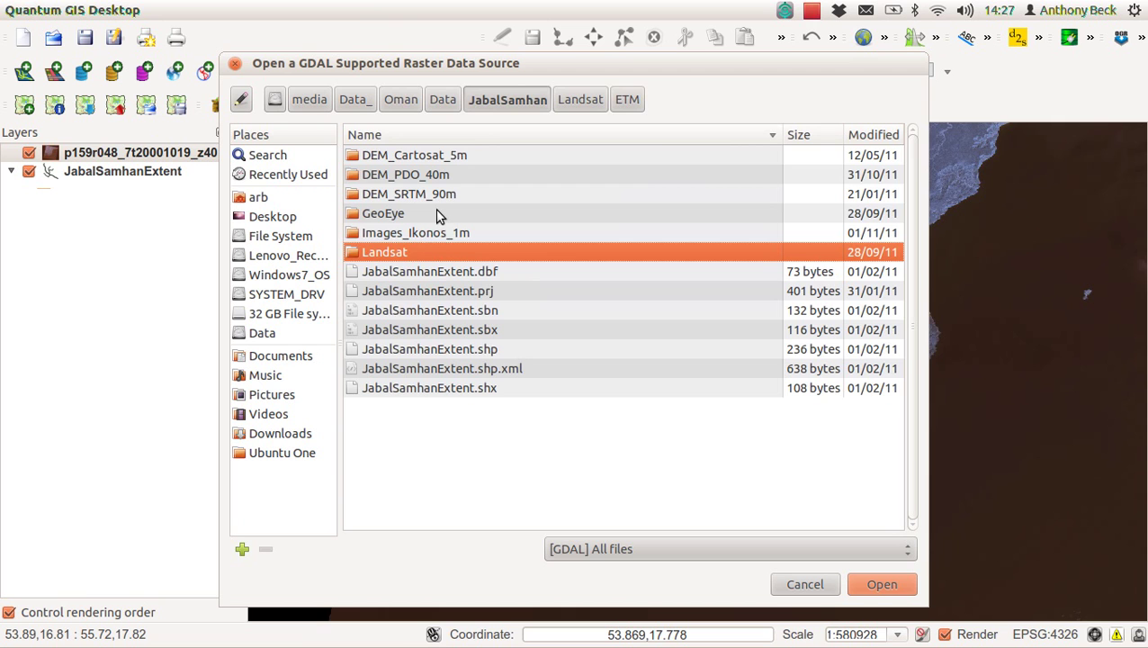
pyautogui.doubleClick(432, 235)
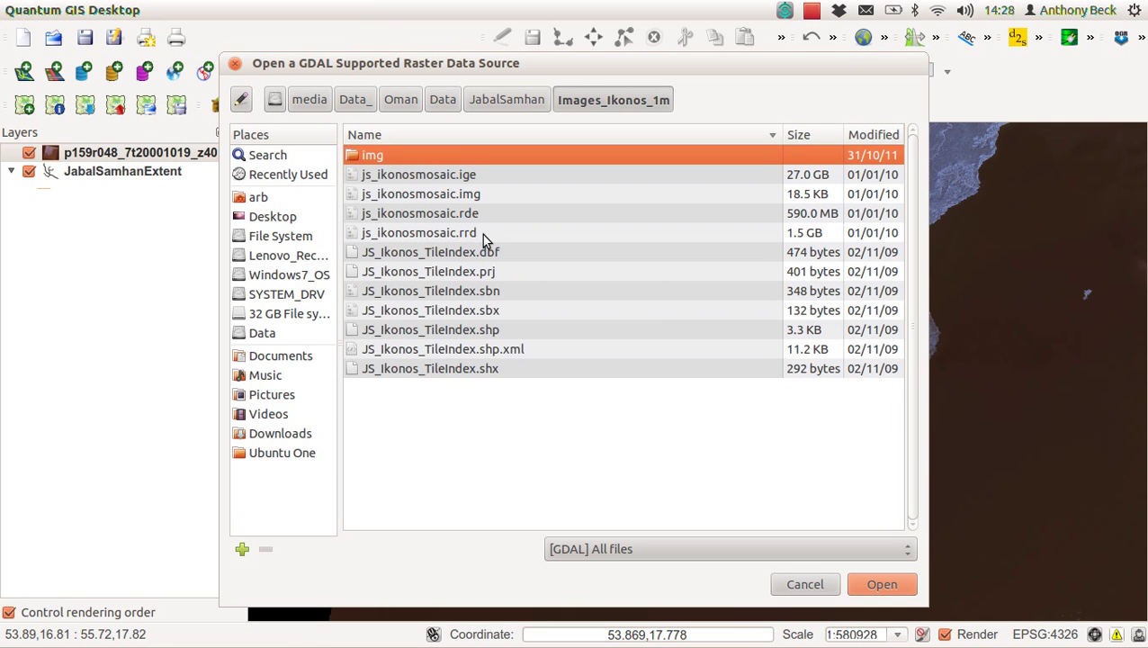
pyautogui.click(475, 195)
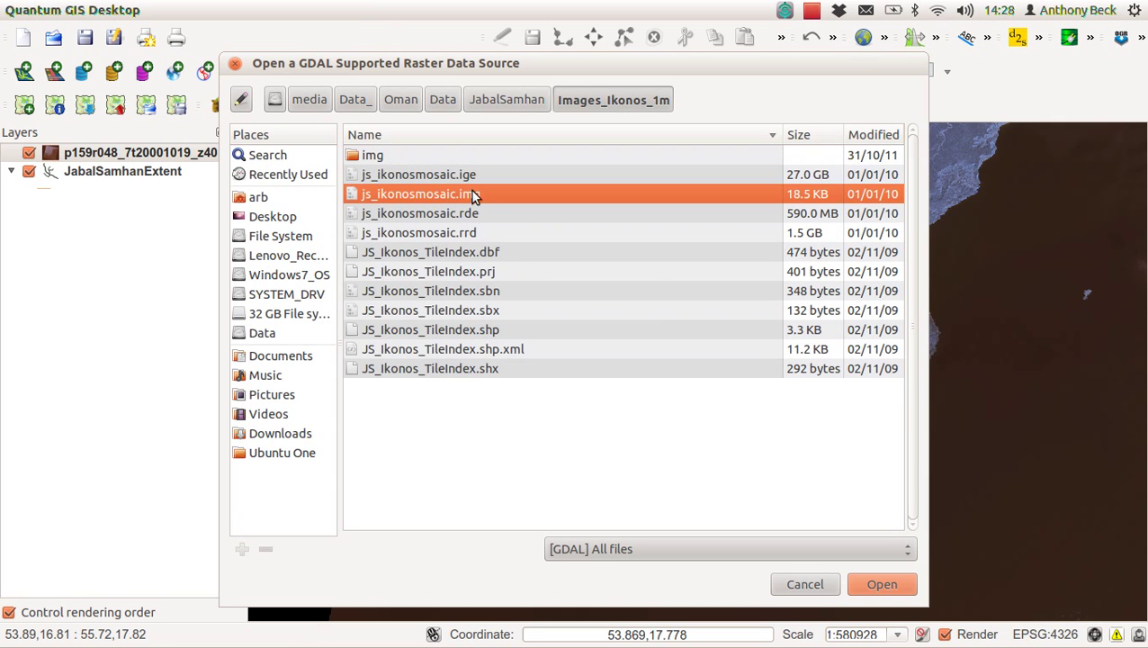
pyautogui.click(871, 580)
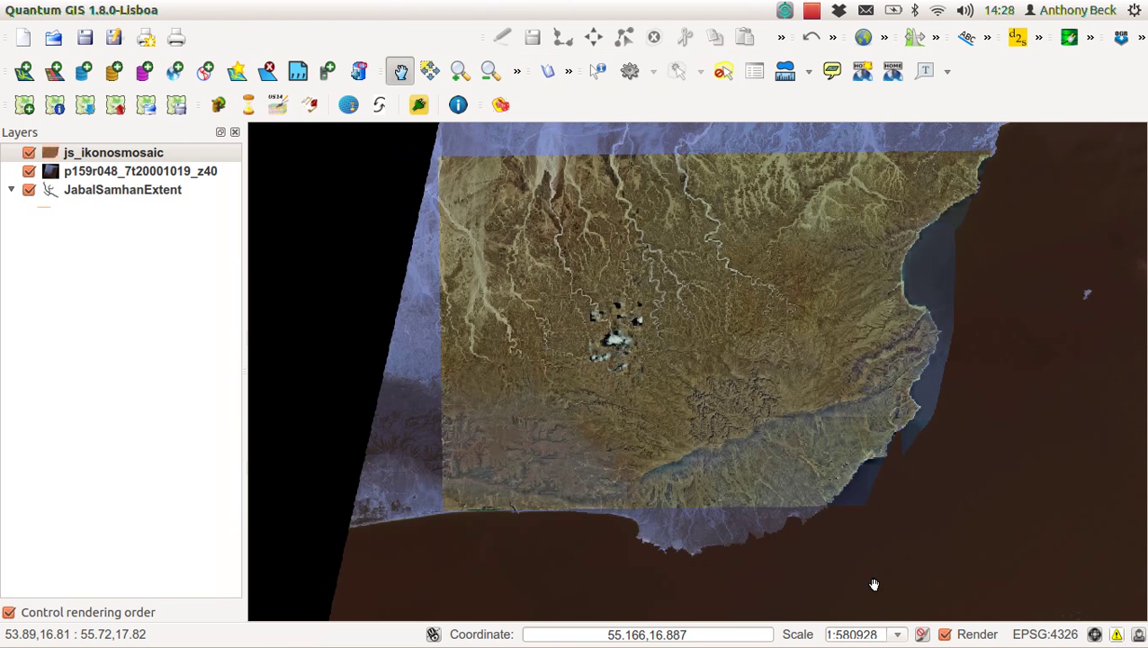
# Step: Add the GeoEye raster po_656773_ms.img from the GeoEye folder
pyautogui.click(55, 75)
pyautogui.press('BackSpace')
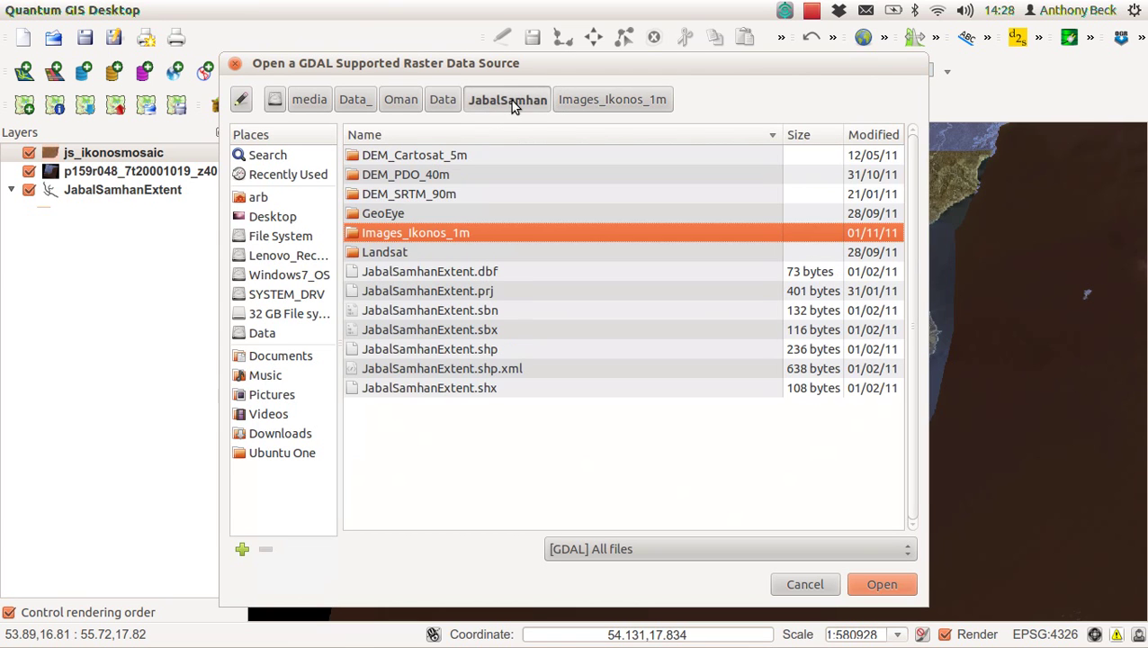
pyautogui.doubleClick(399, 213)
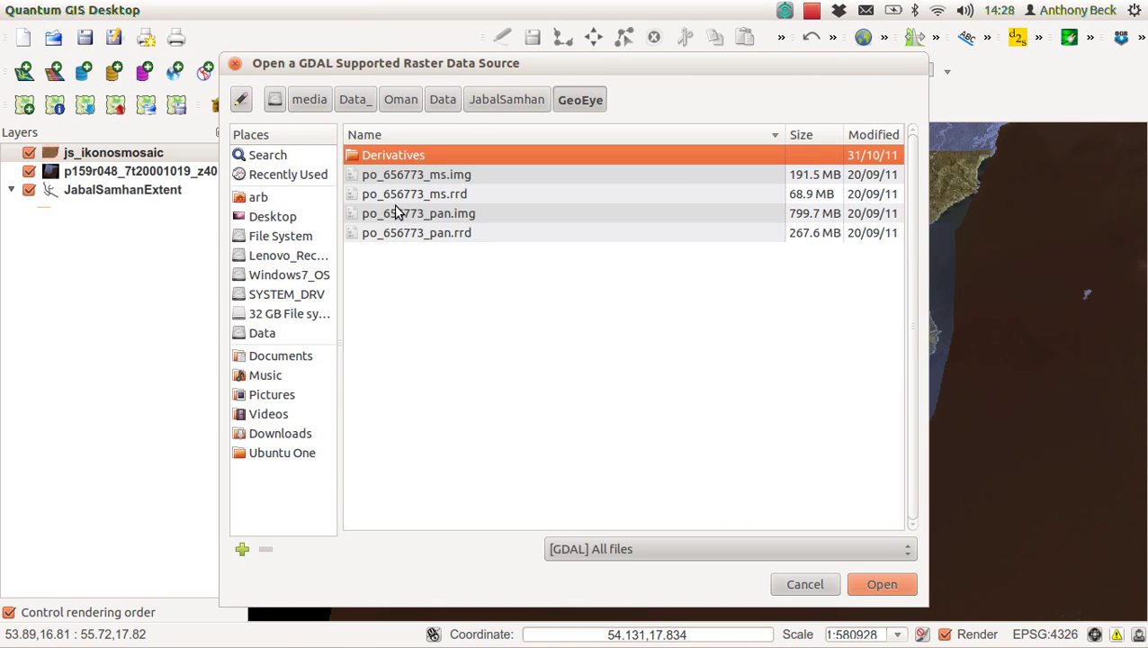
pyautogui.click(457, 183)
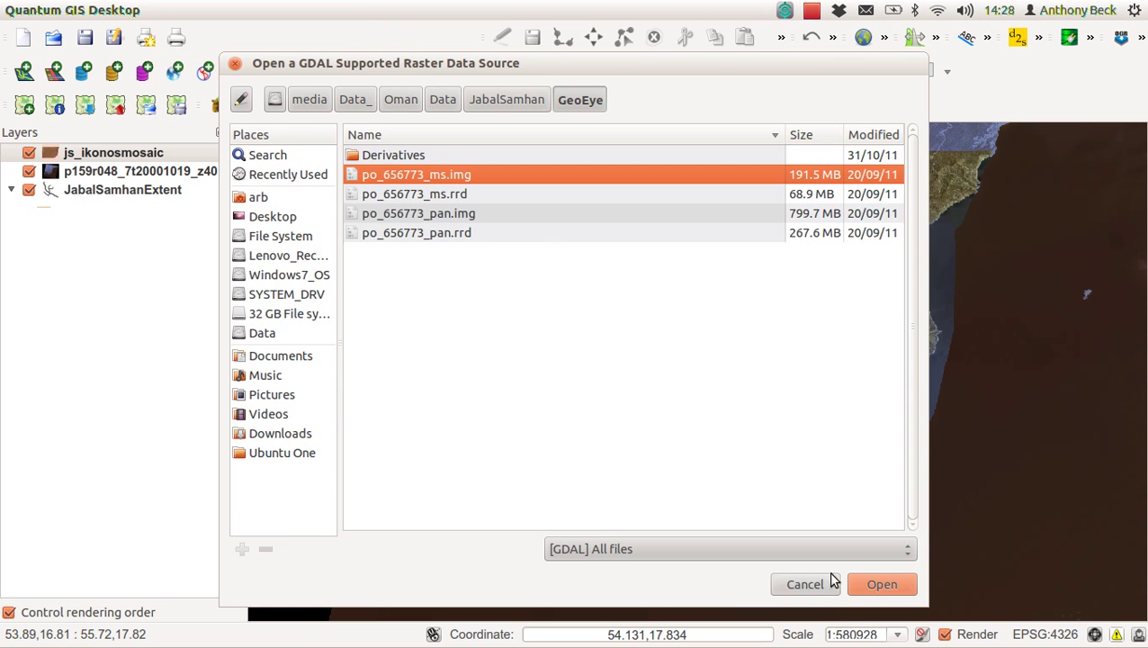
pyautogui.click(866, 584)
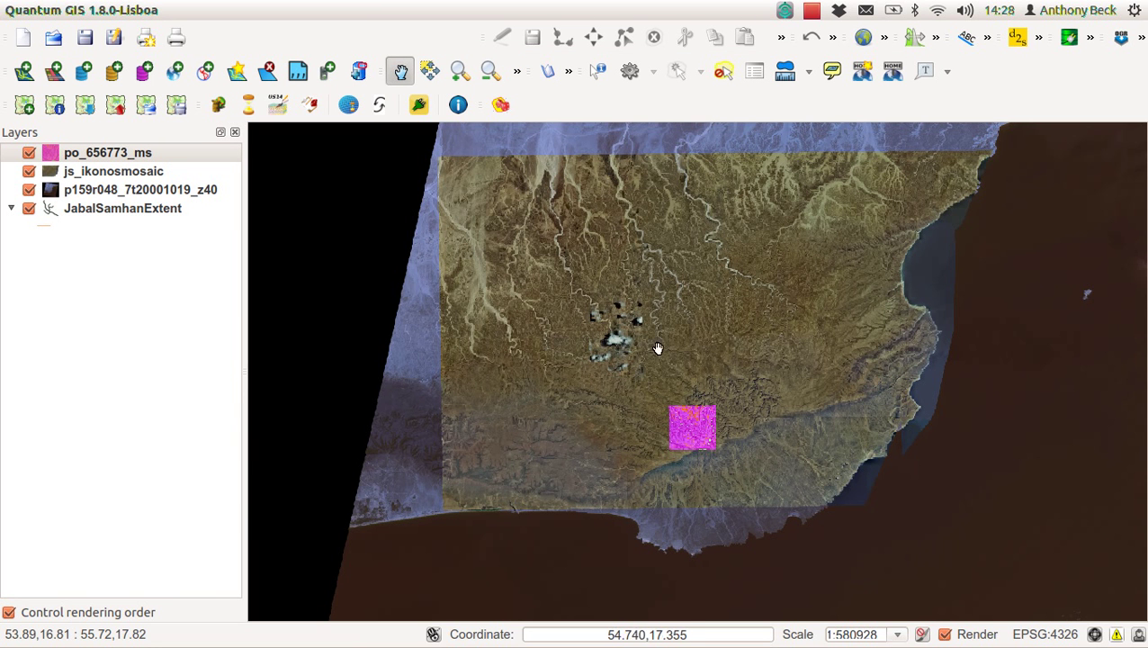
# Step: Reopen the raster dialog at the JabalSamhan folder and cancel without adding anything
pyautogui.click(58, 75)
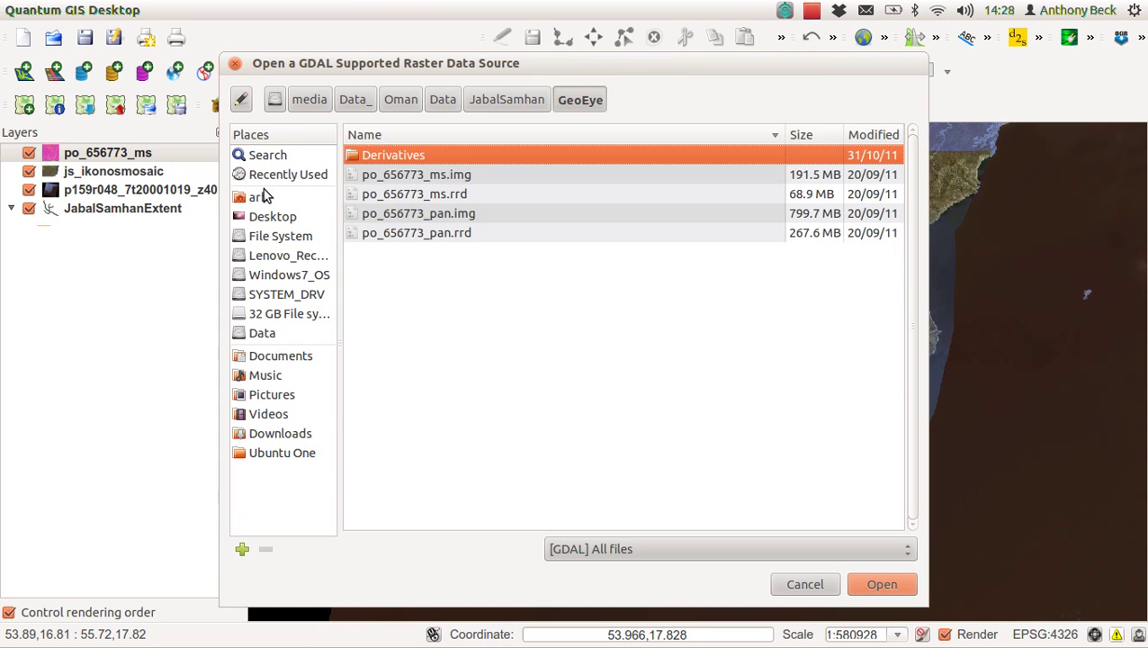
pyautogui.click(504, 100)
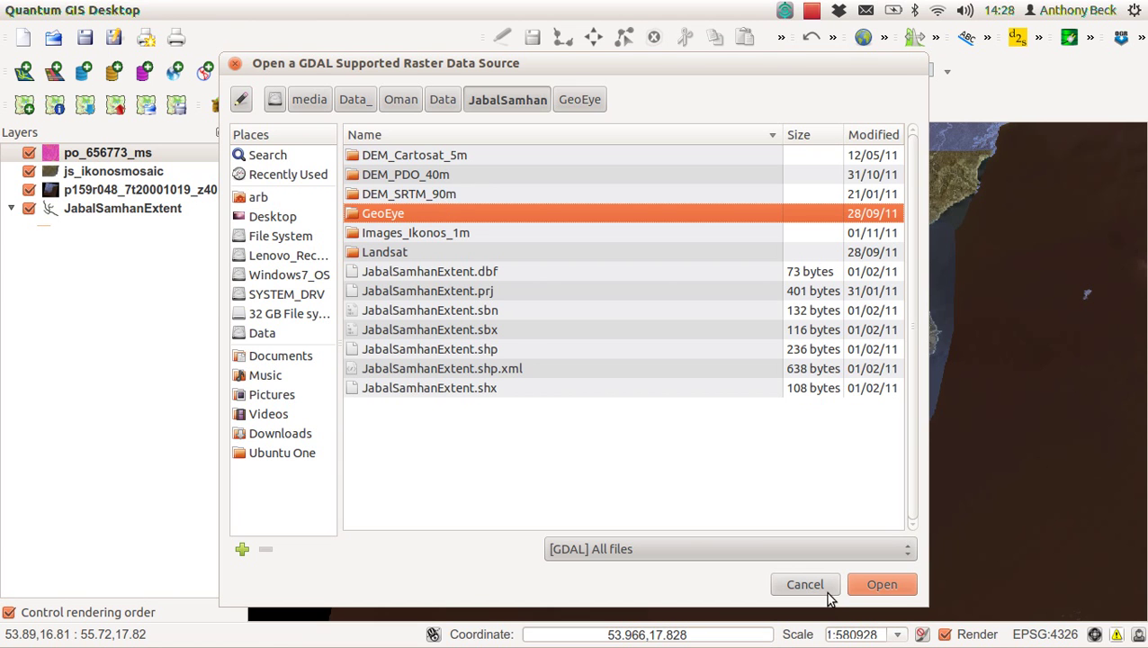
pyautogui.click(806, 585)
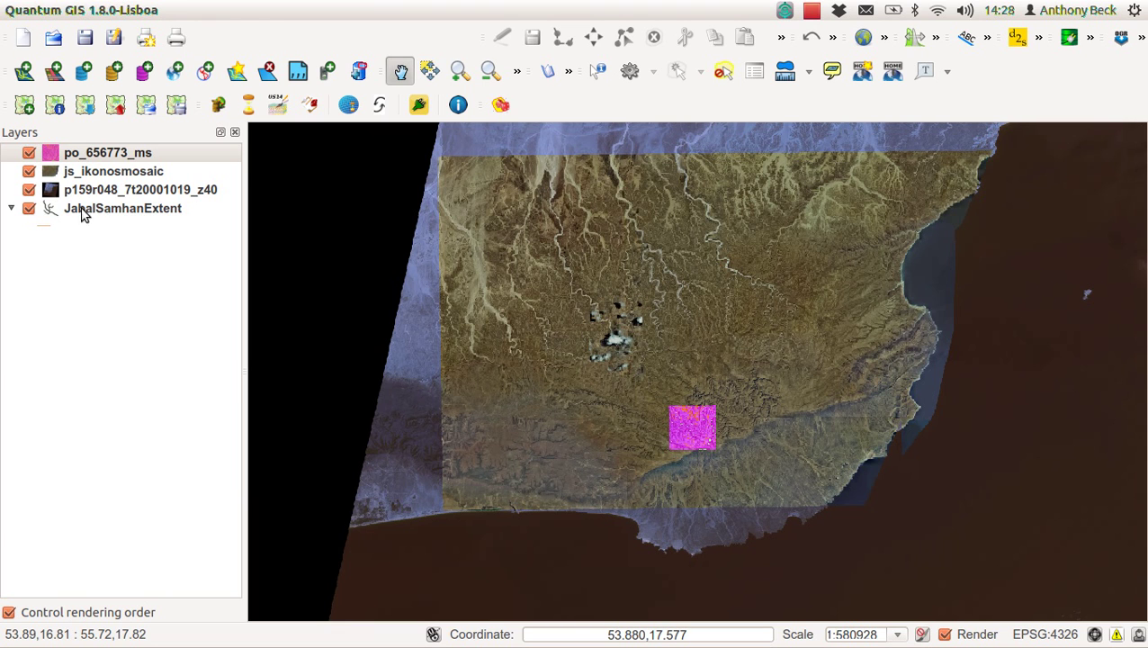
# Step: Move JabalSamhanExtent to the top, hide the Landsat and Ikonos layers, and select po_656773_ms
pyautogui.moveTo(81, 211); pyautogui.dragTo(91, 147)
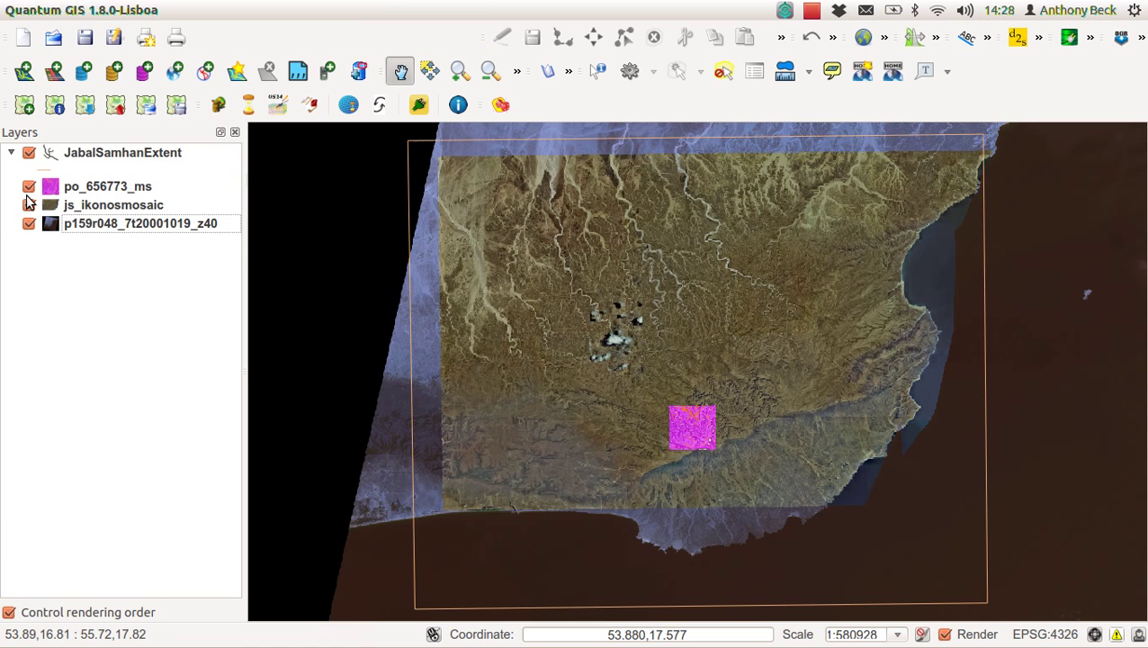
pyautogui.click(28, 224)
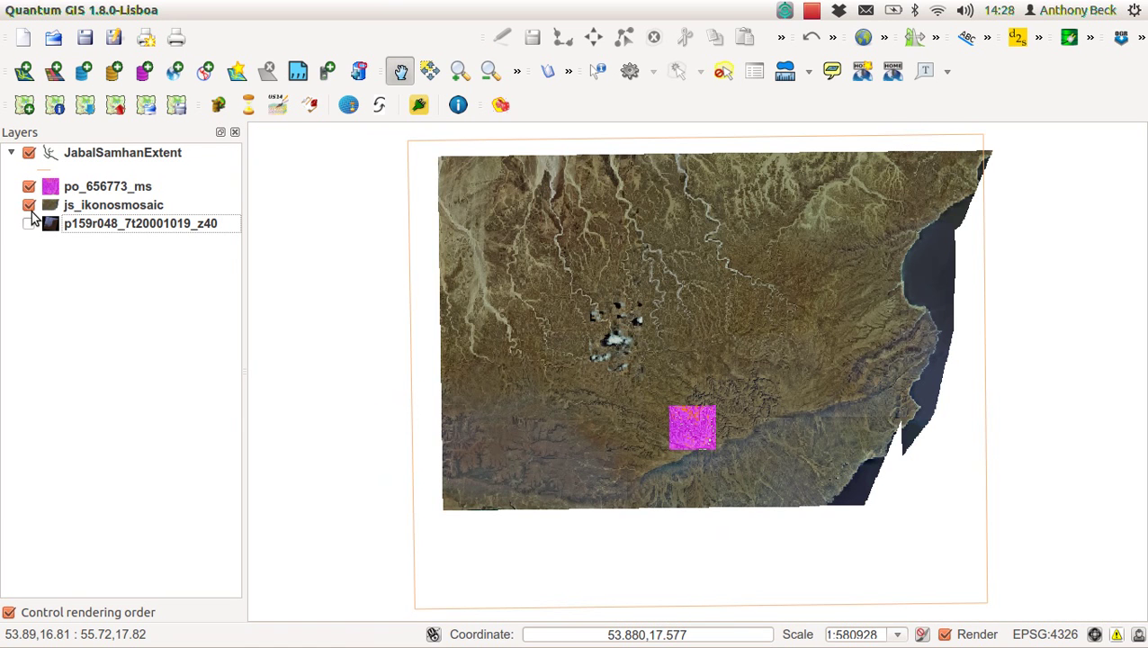
pyautogui.click(30, 206)
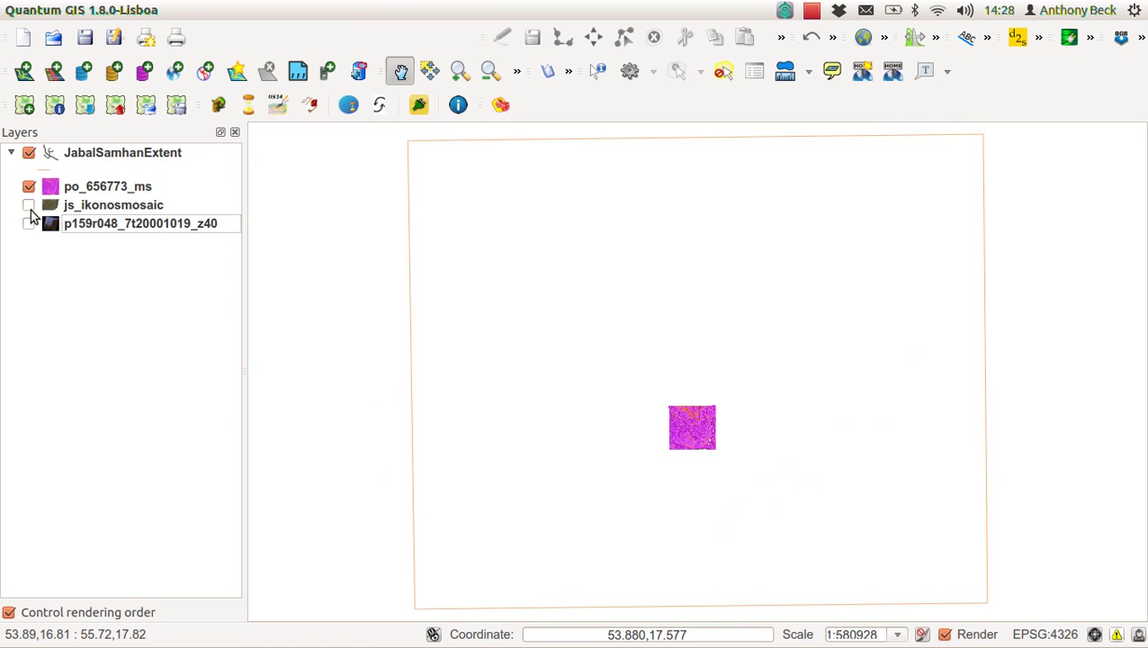
pyautogui.click(114, 191)
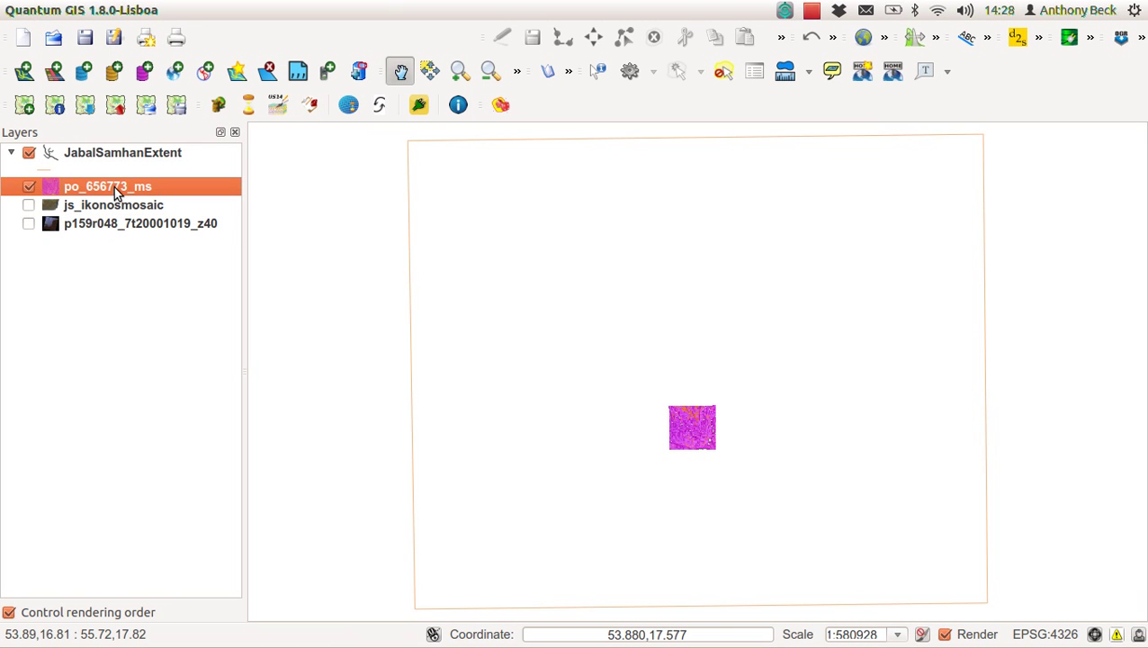
# Step: Render po_656773_ms as bands 3-2-1 with Stretch And Clip To MinMax contrast
pyautogui.doubleClick(114, 186)
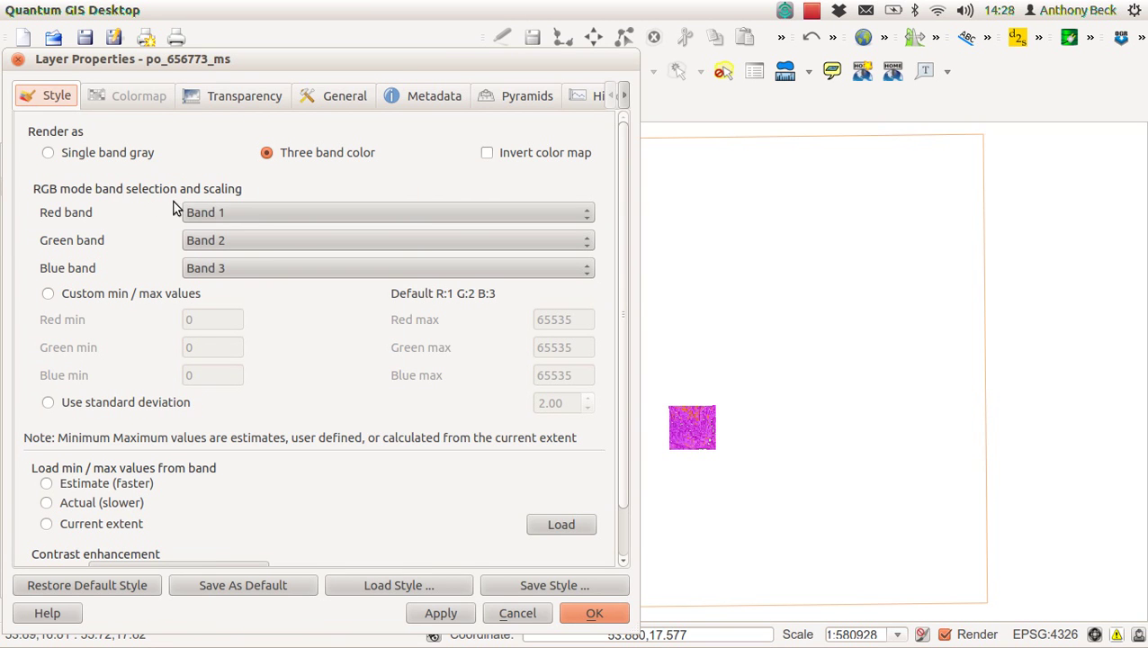
pyautogui.click(239, 214)
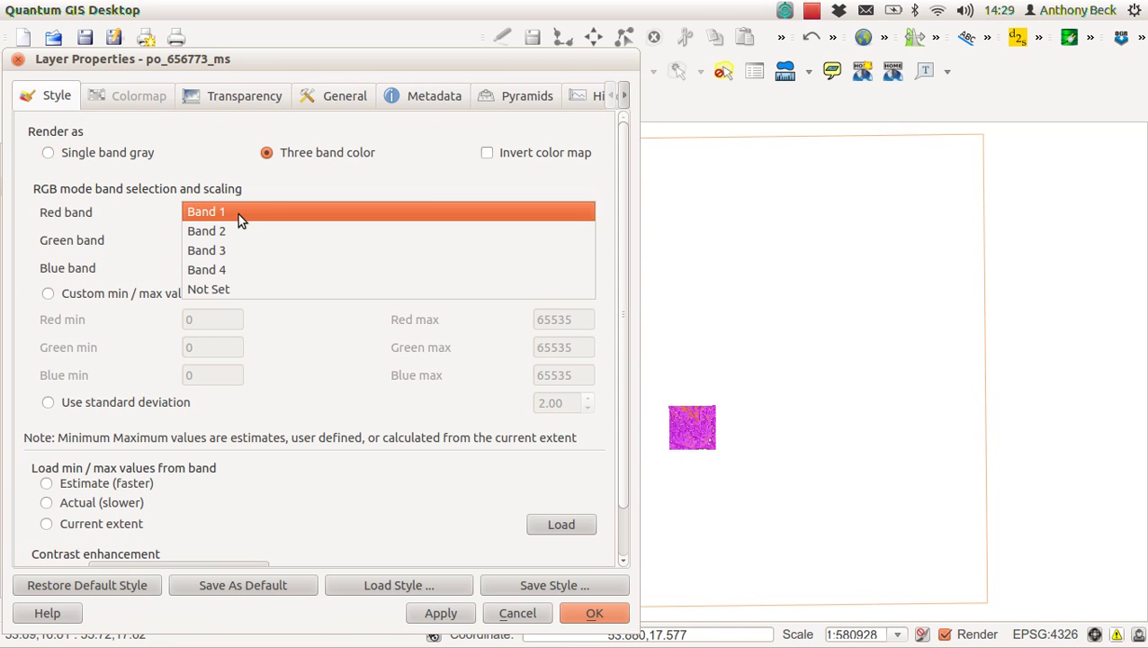
pyautogui.click(241, 243)
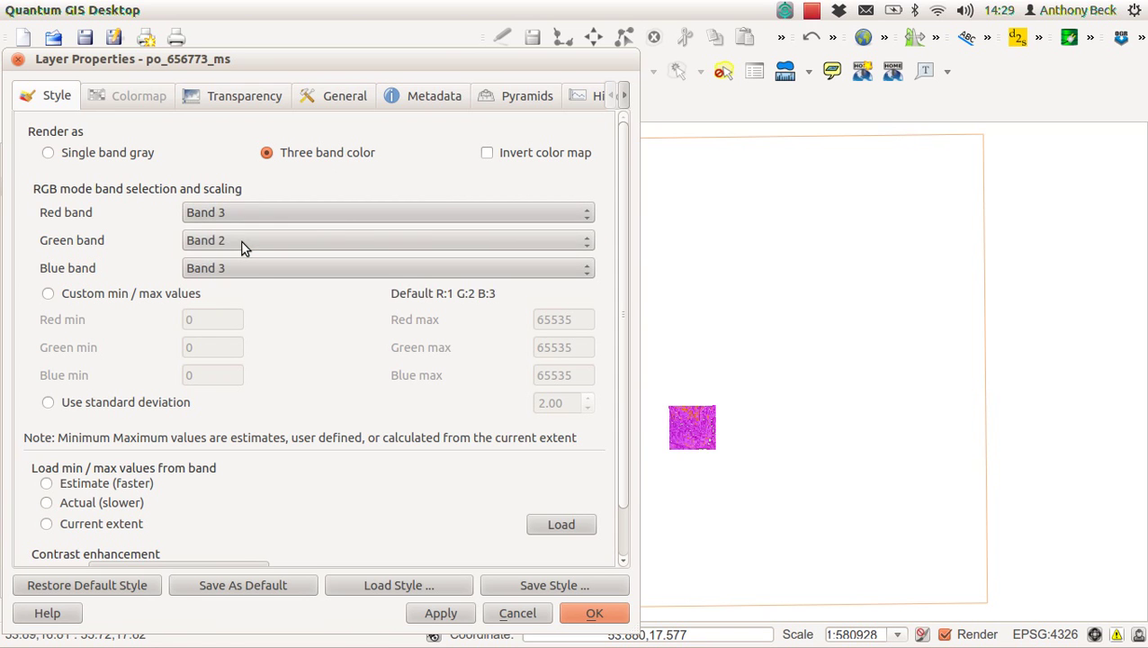
pyautogui.click(252, 269)
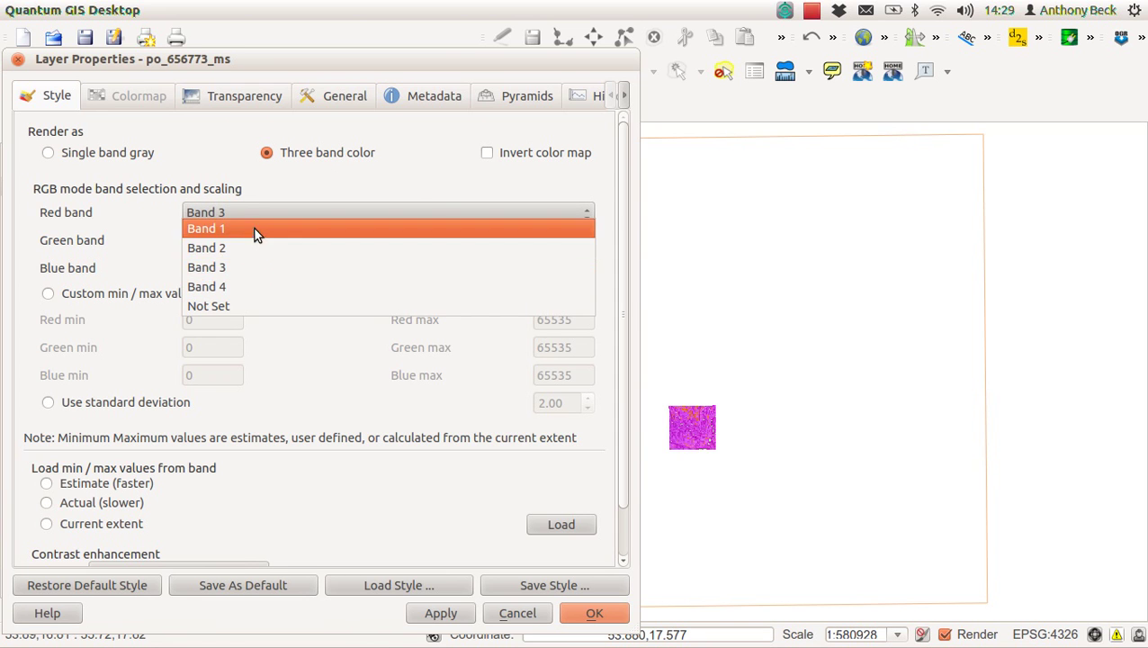
pyautogui.click(254, 230)
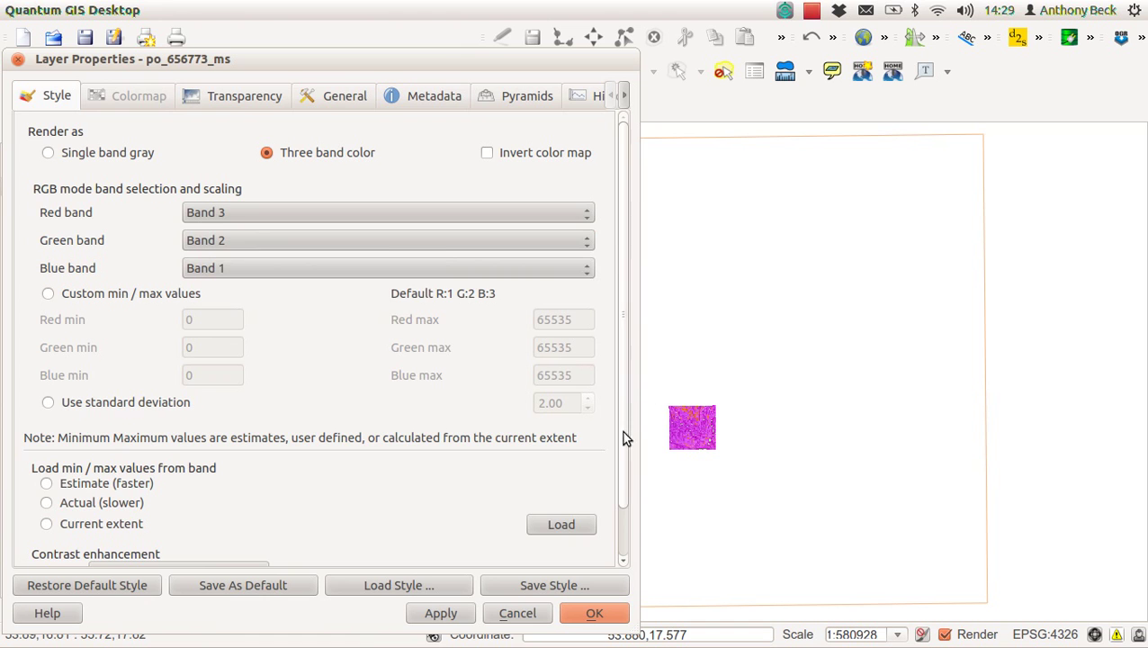
pyautogui.scroll(-2, 619, 450)
pyautogui.click(175, 518)
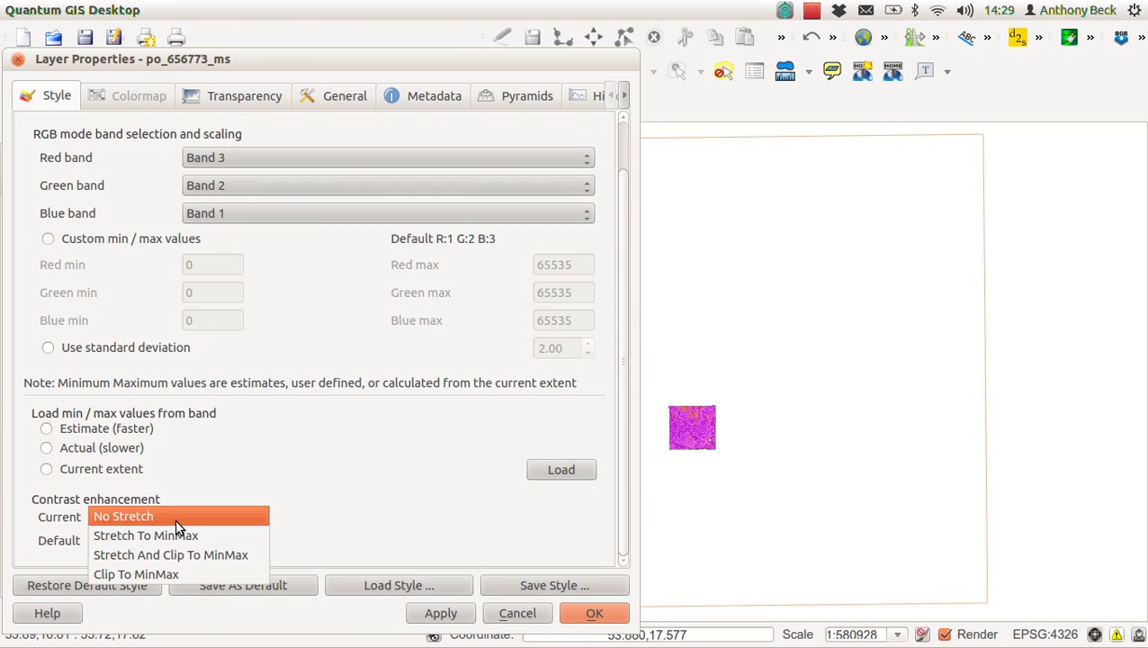
pyautogui.click(181, 553)
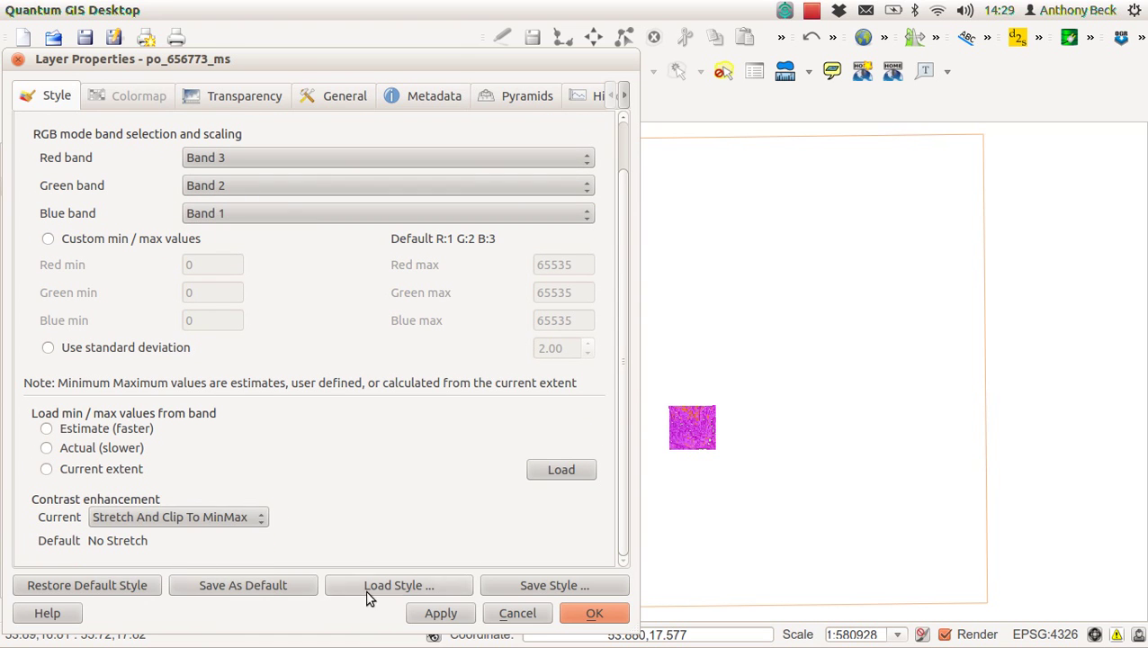
pyautogui.click(439, 613)
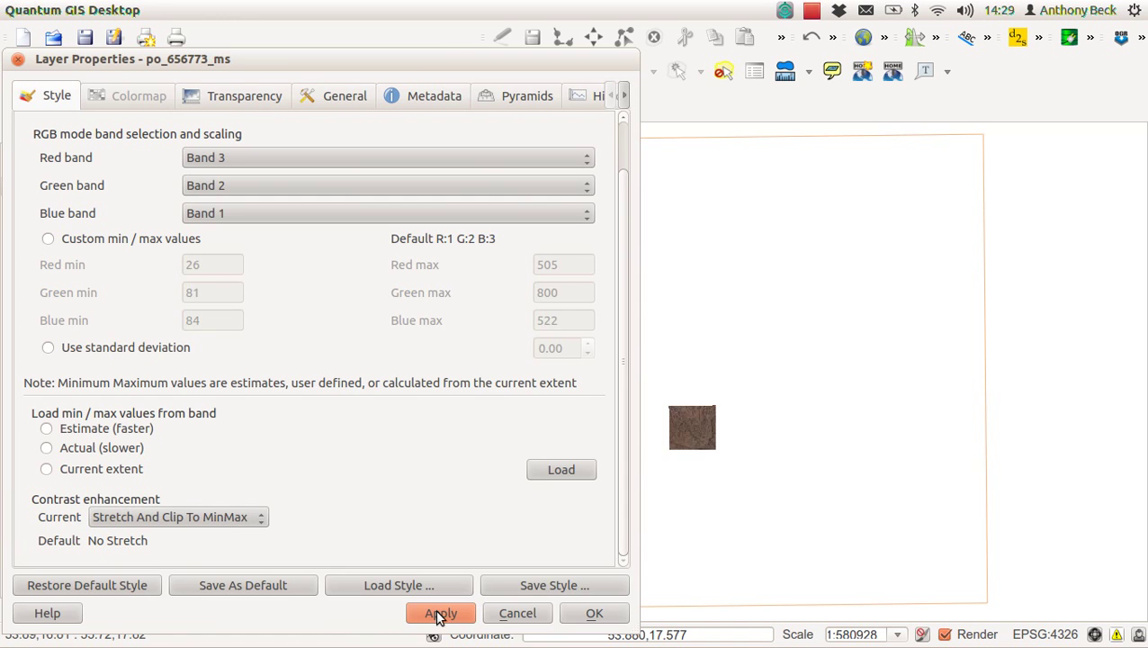
pyautogui.click(590, 614)
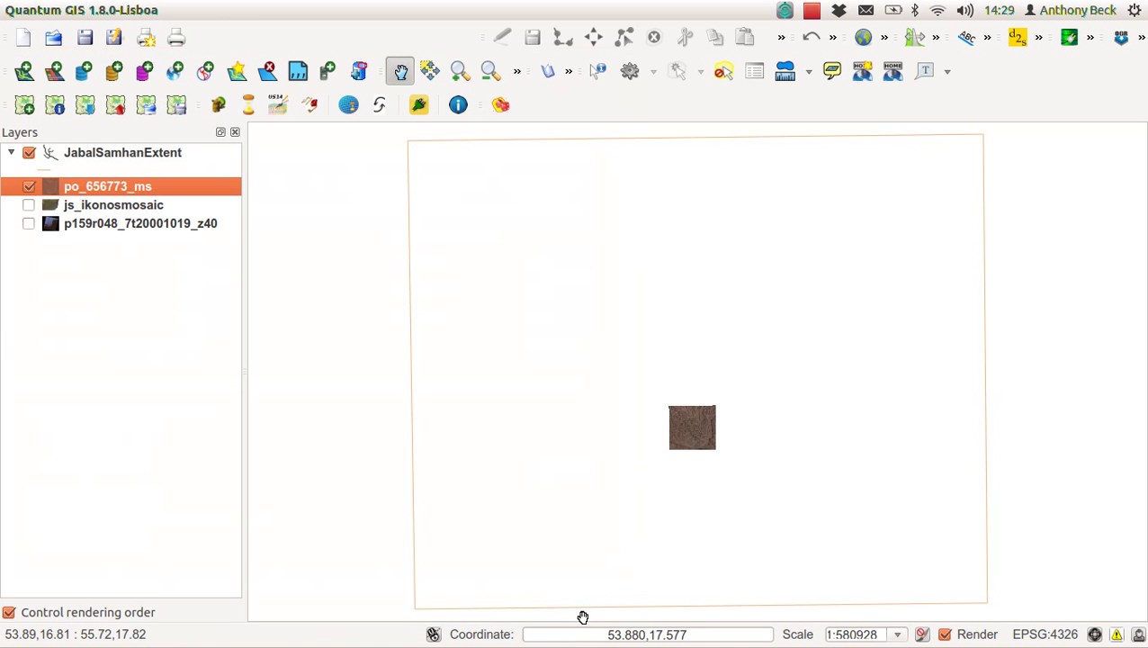
# Step: Zoom into a single wadi inside the GeoEye raster, to roughly 1:2427 scale
pyautogui.click(460, 71)
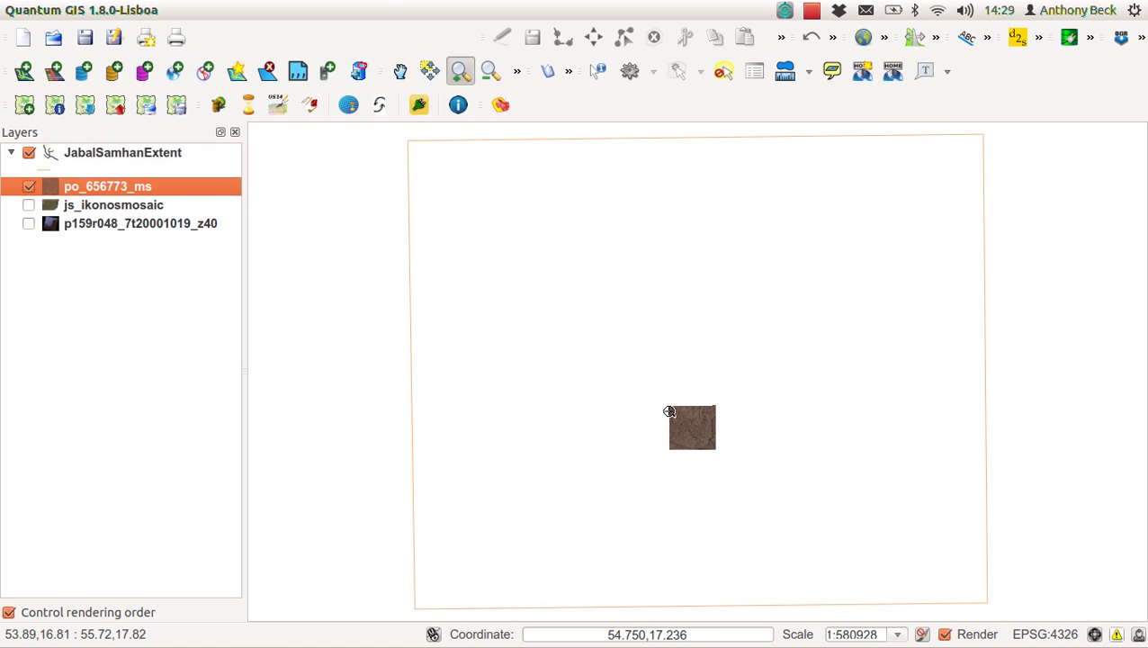
pyautogui.moveTo(670, 406); pyautogui.dragTo(711, 441)
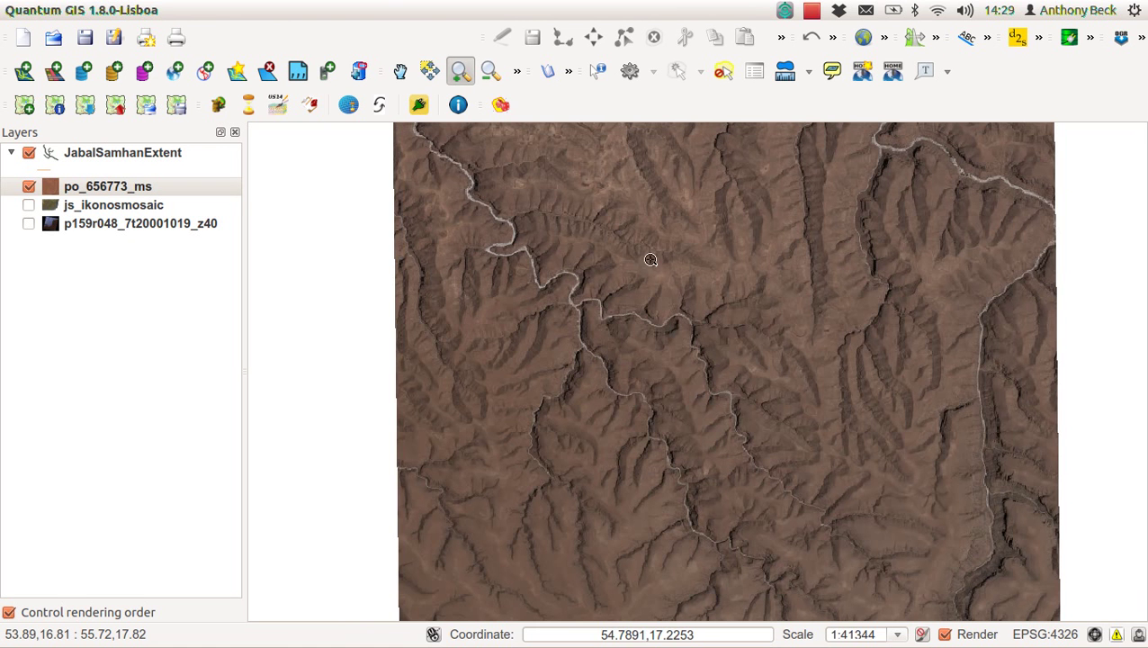
pyautogui.moveTo(689, 353); pyautogui.dragTo(905, 525)
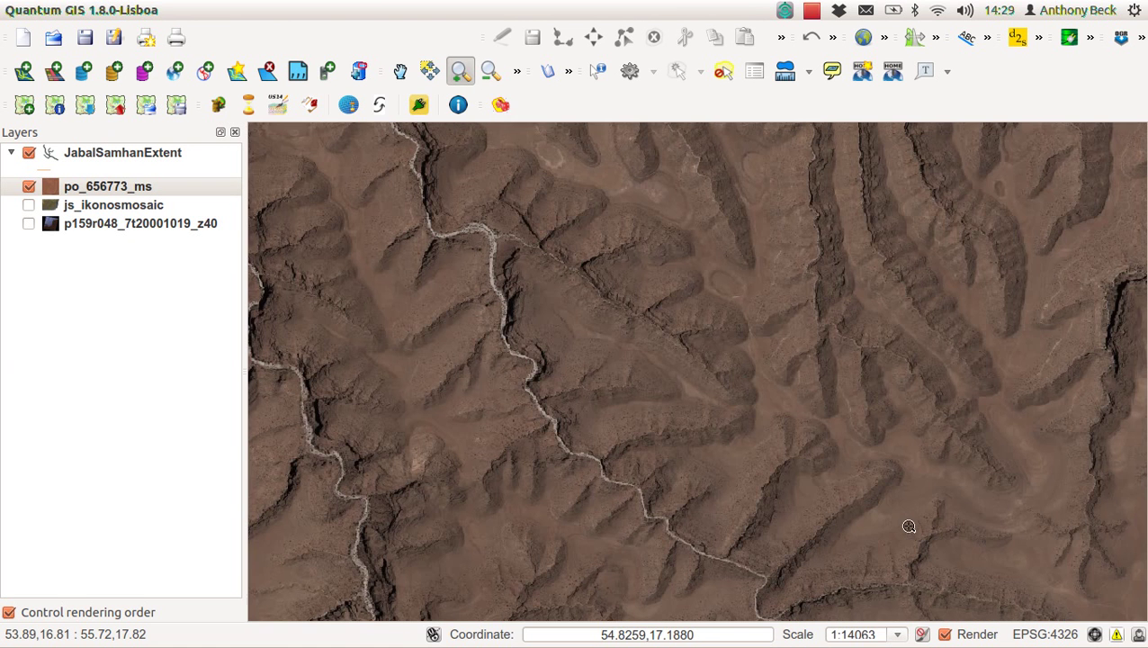
pyautogui.moveTo(525, 232); pyautogui.dragTo(632, 317)
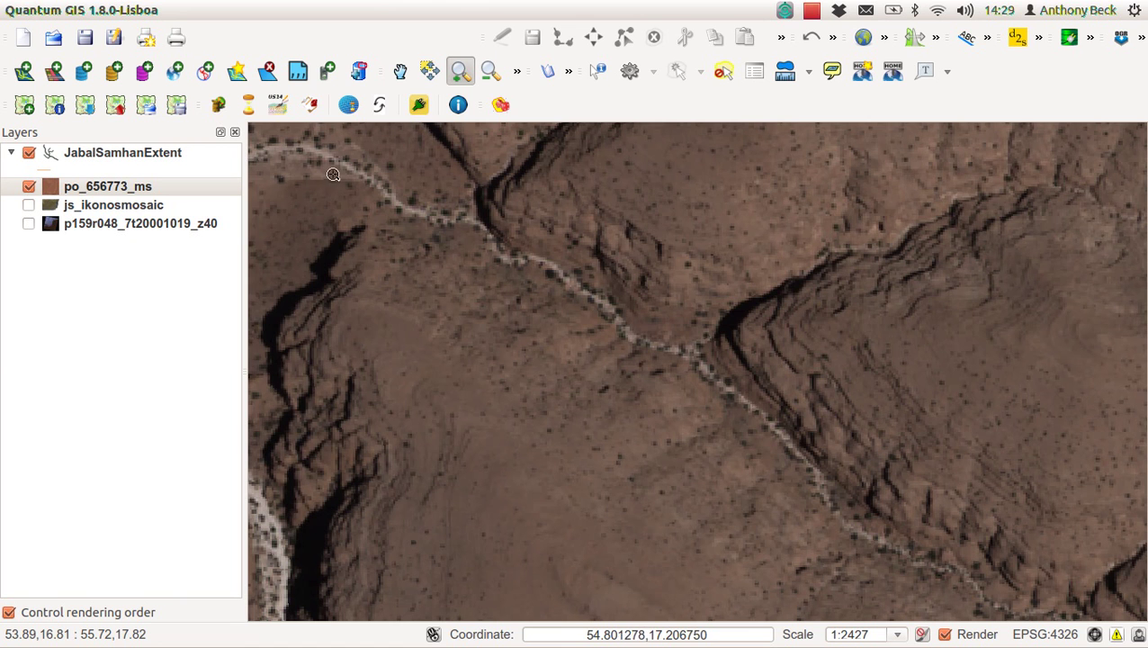
# Step: Add po_656773_pan.img and give it a Stretch And Clip To MinMax contrast
pyautogui.click(57, 74)
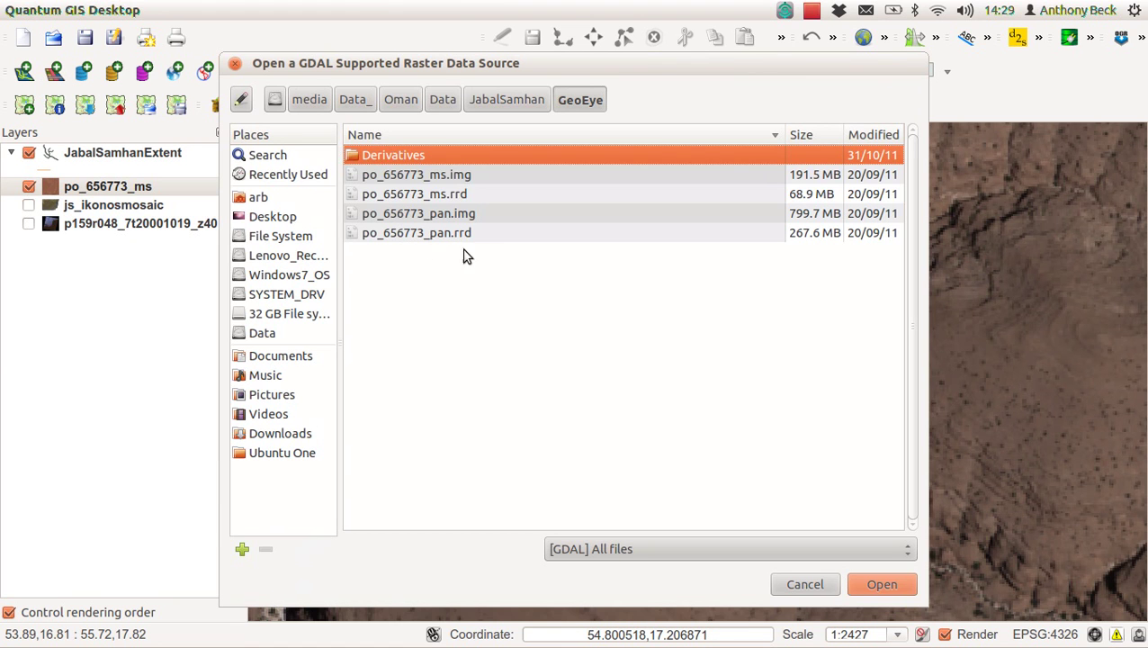
pyautogui.doubleClick(462, 212)
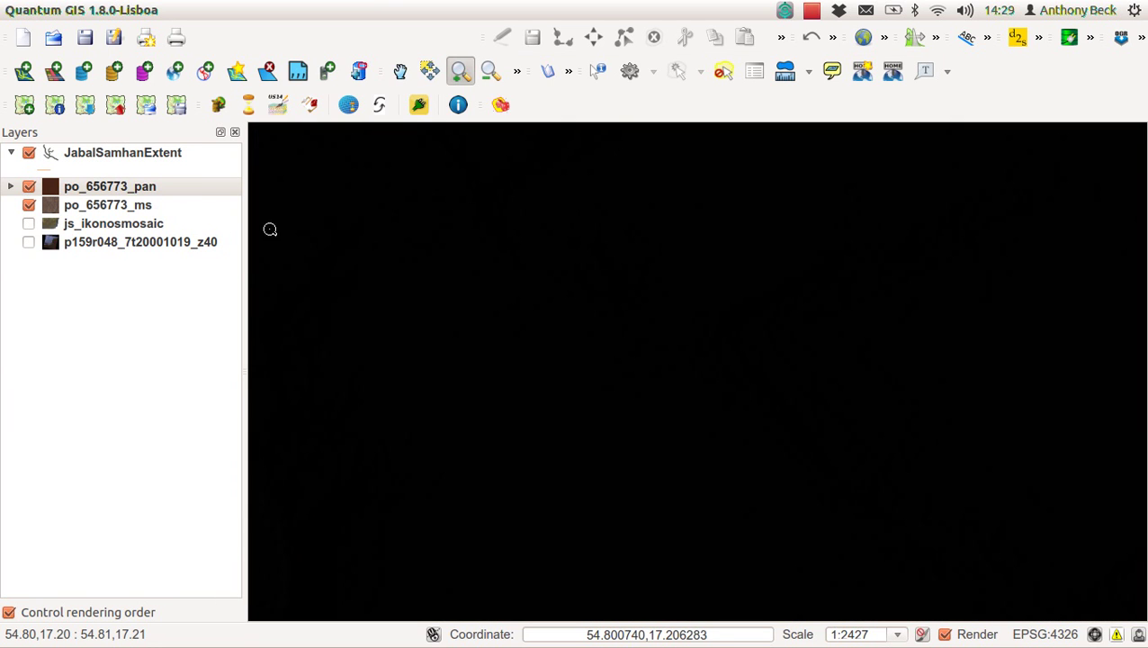
pyautogui.doubleClick(144, 186)
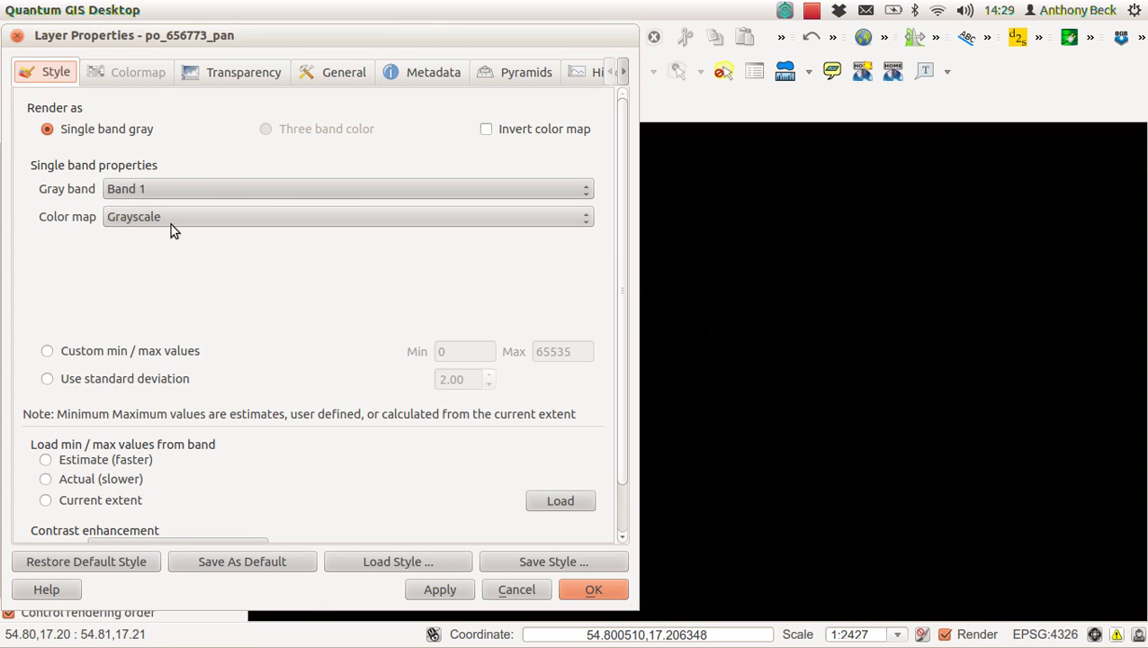
pyautogui.scroll(-1, 620, 516)
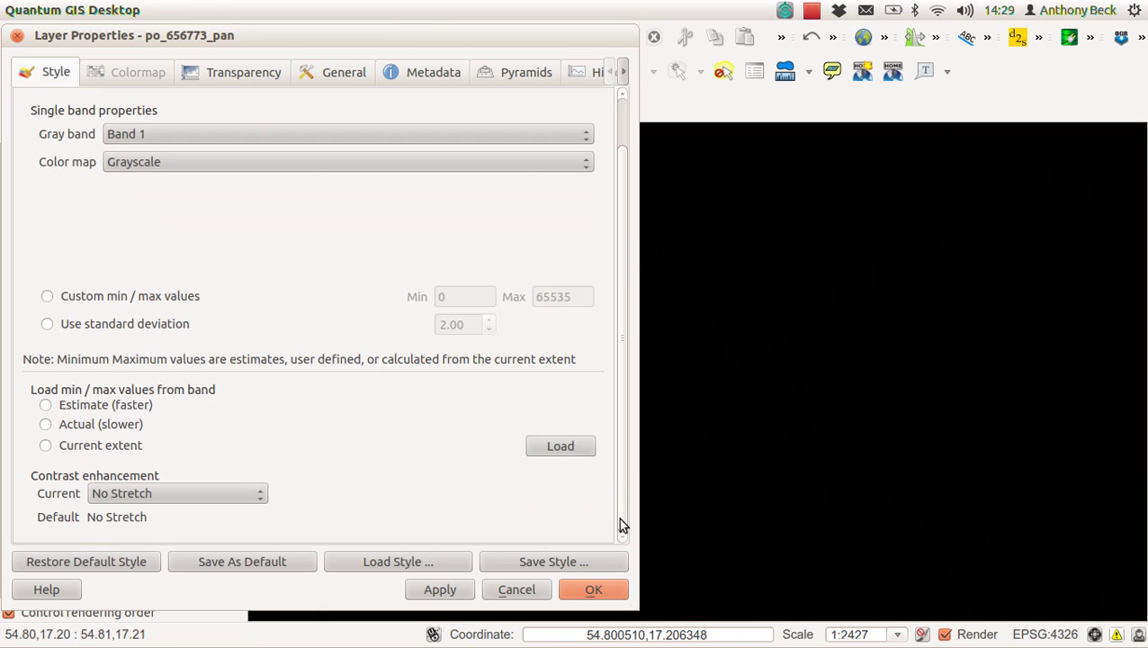
pyautogui.click(173, 494)
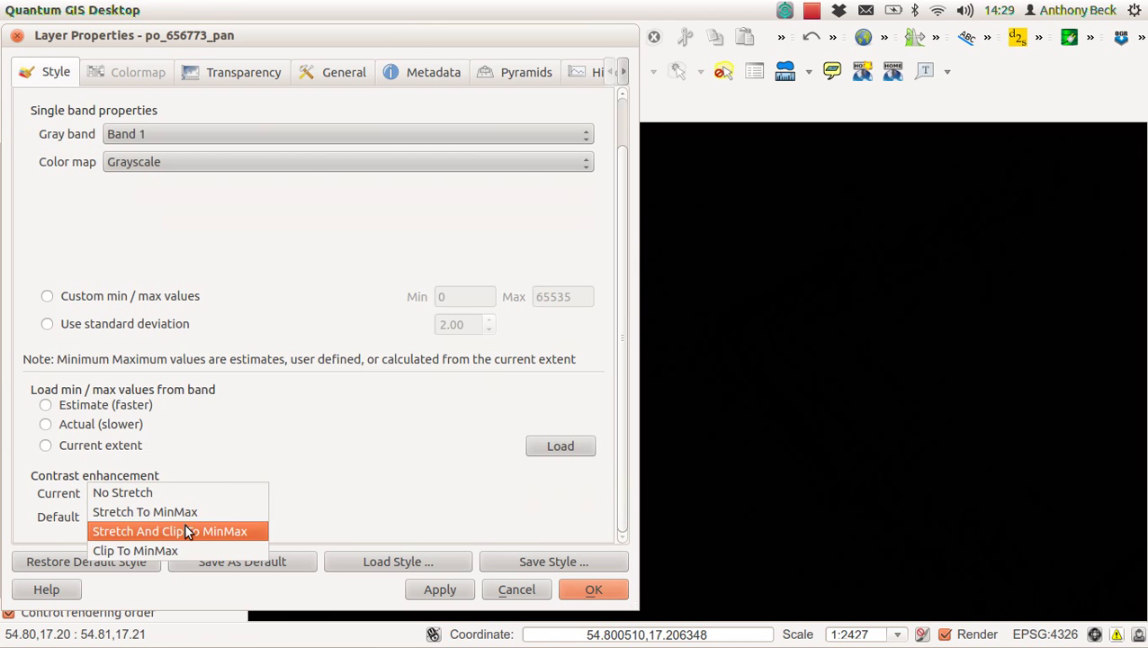
pyautogui.click(185, 524)
pyautogui.click(452, 582)
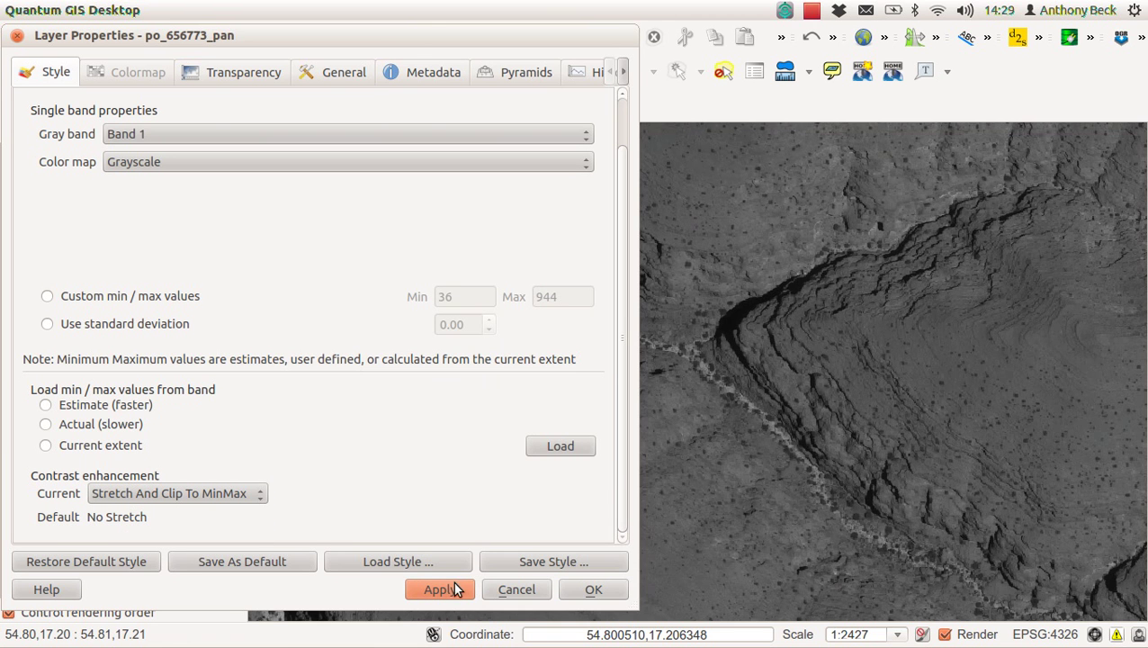
pyautogui.click(594, 592)
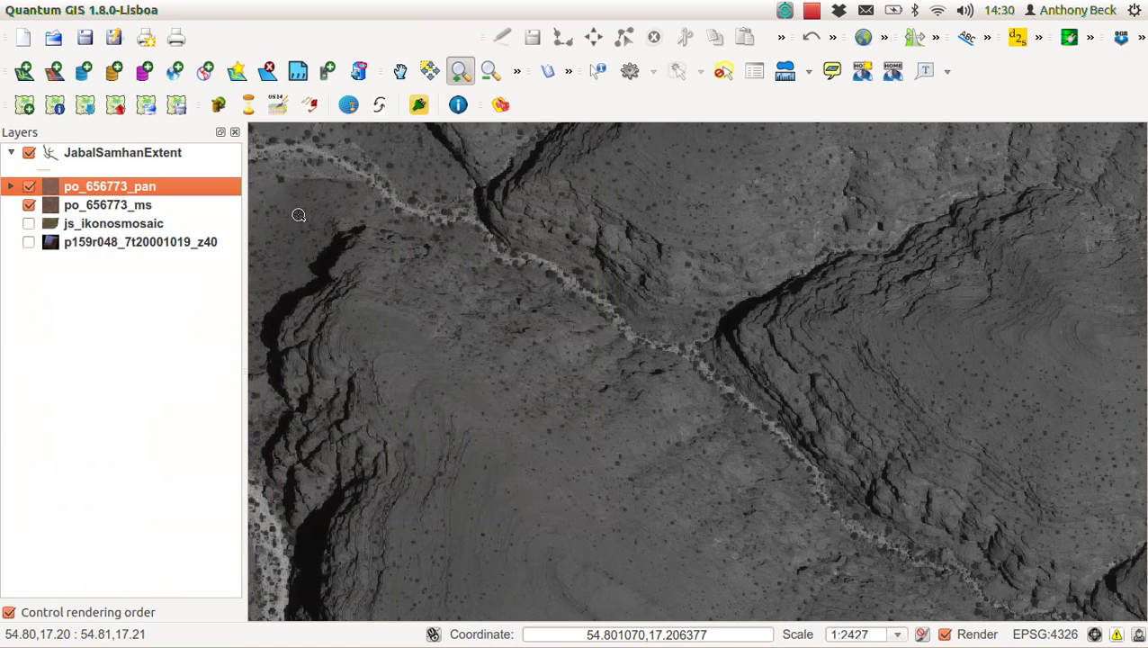
# Step: Toggle the pan layer to compare, leaving it hidden so the colour image shows
pyautogui.click(29, 188)
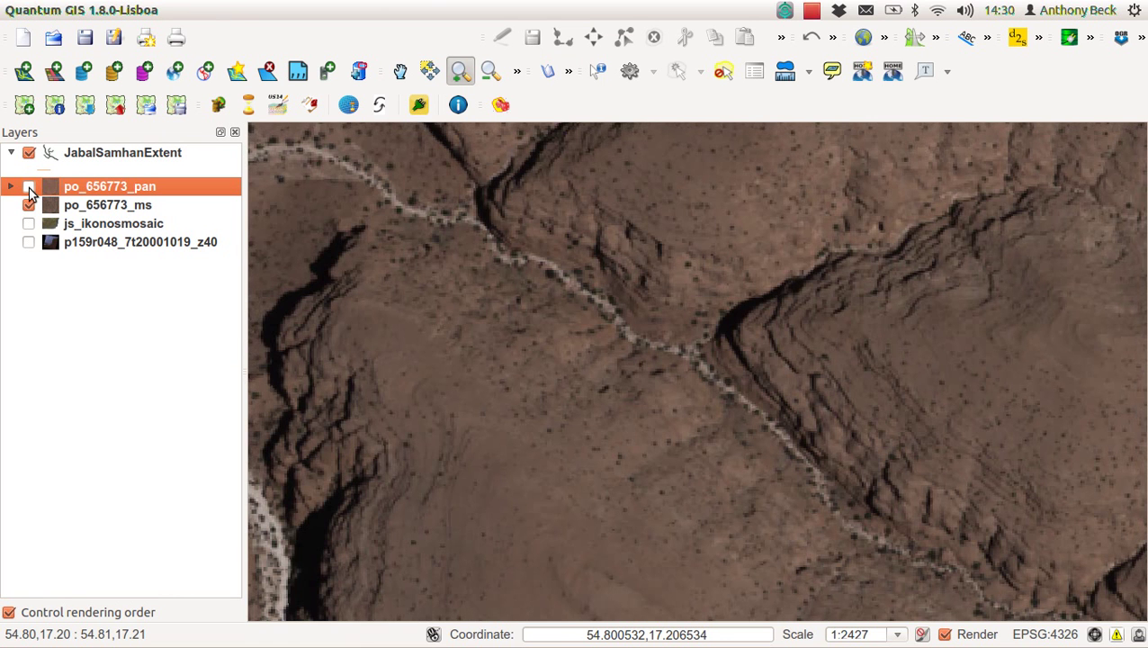
pyautogui.click(28, 188)
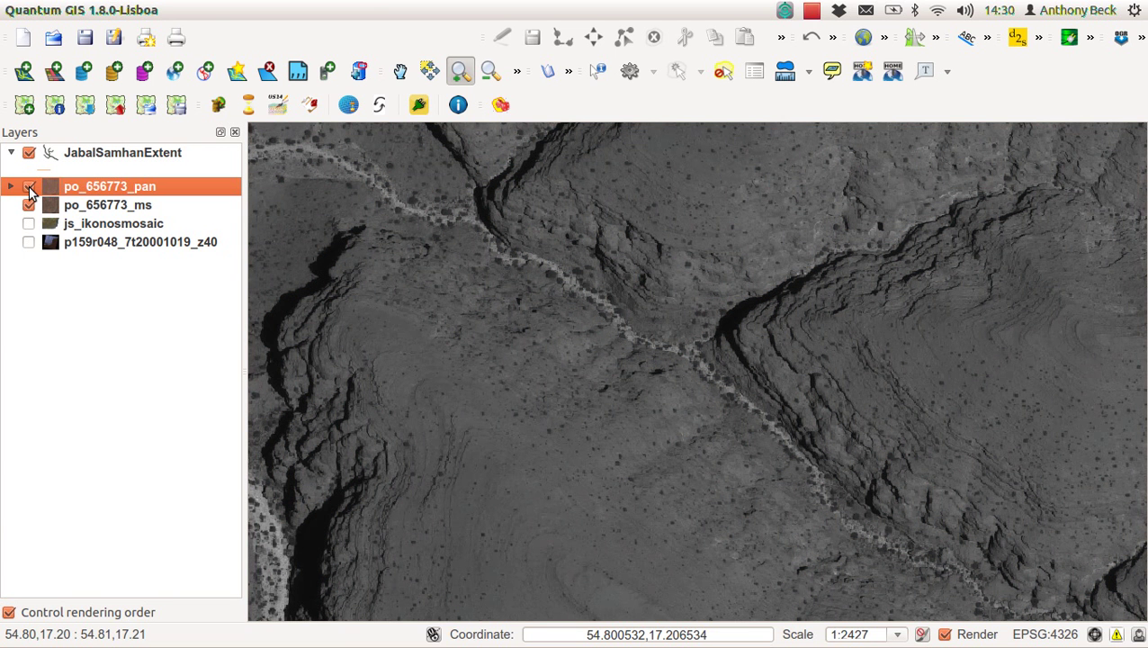
pyautogui.click(29, 188)
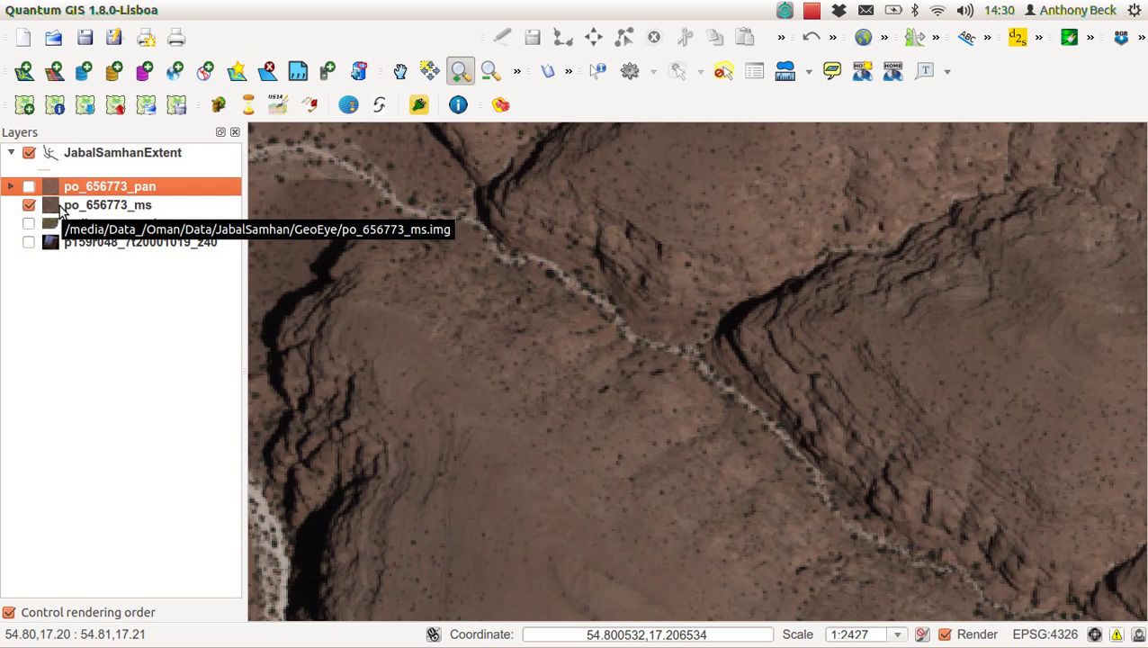
# Step: Set po_656773_ms to false colour: Band 4 red, Band 3 green, Band 2 blue
pyautogui.doubleClick(98, 206)
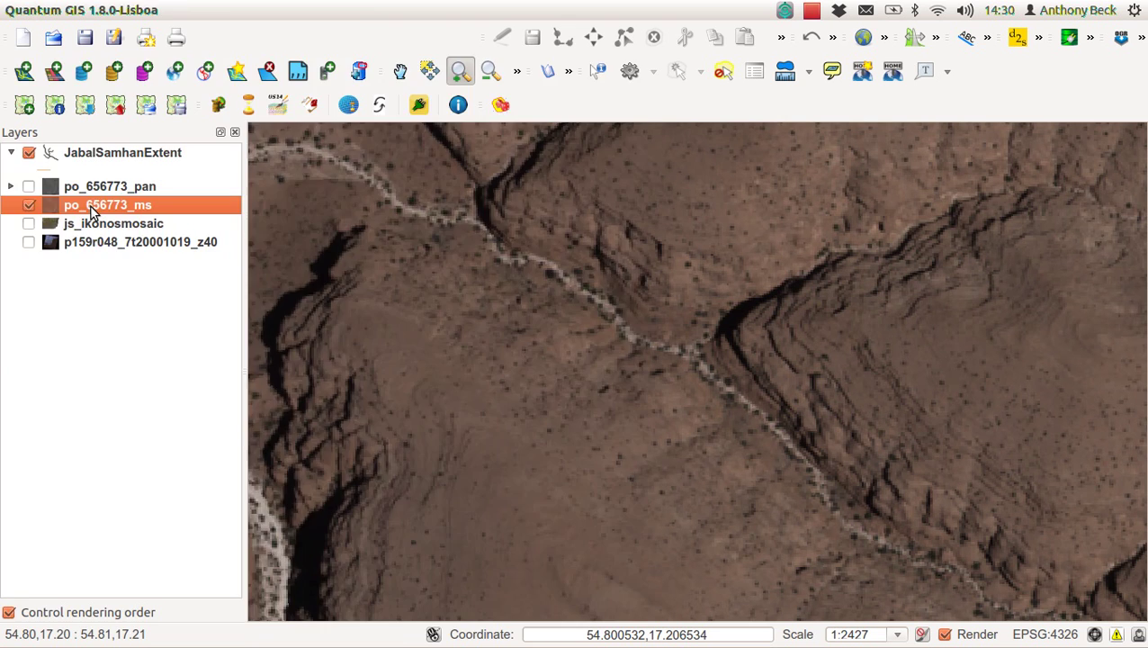
pyautogui.click(307, 215)
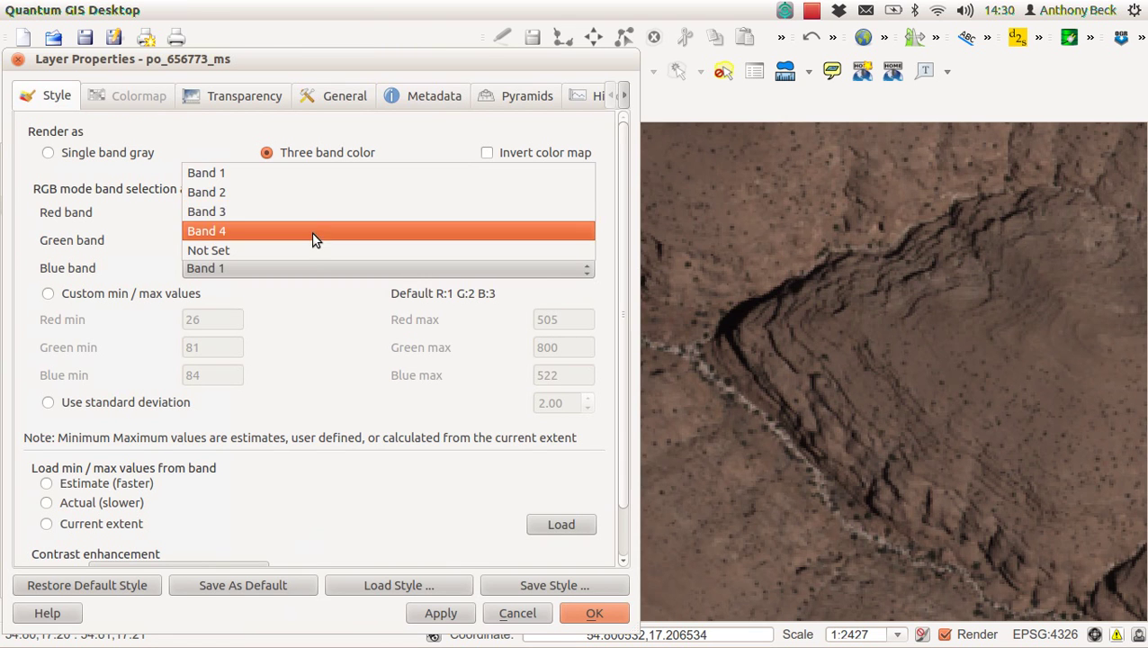
pyautogui.click(311, 231)
pyautogui.click(310, 236)
pyautogui.click(311, 252)
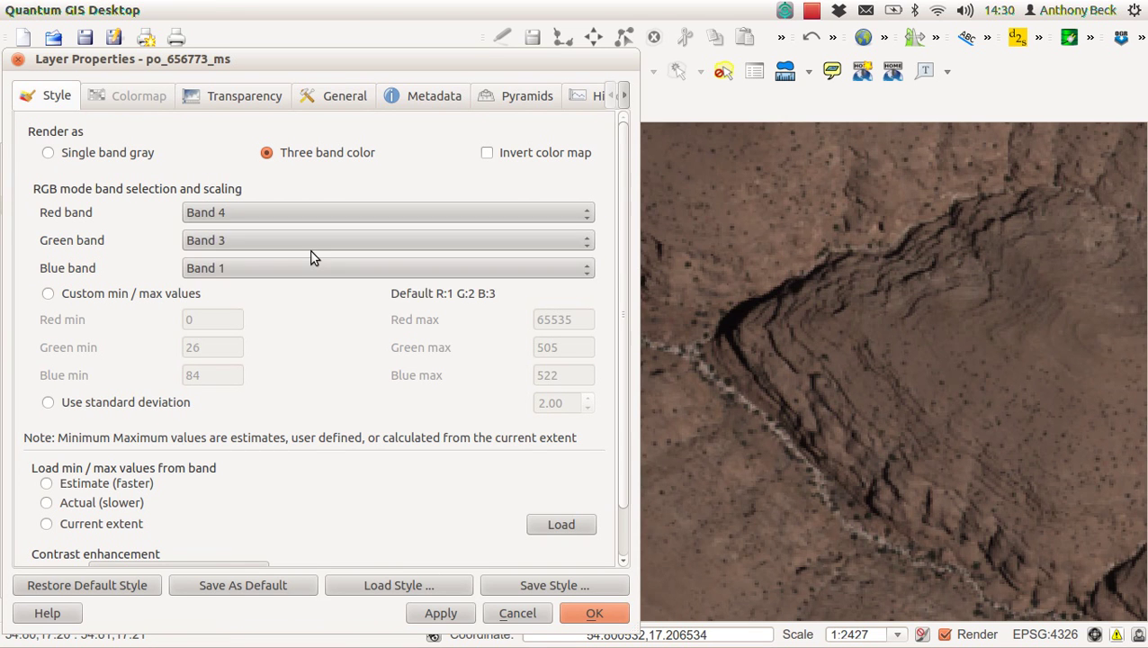
pyautogui.click(299, 266)
pyautogui.click(294, 284)
pyautogui.click(432, 613)
pyautogui.click(594, 613)
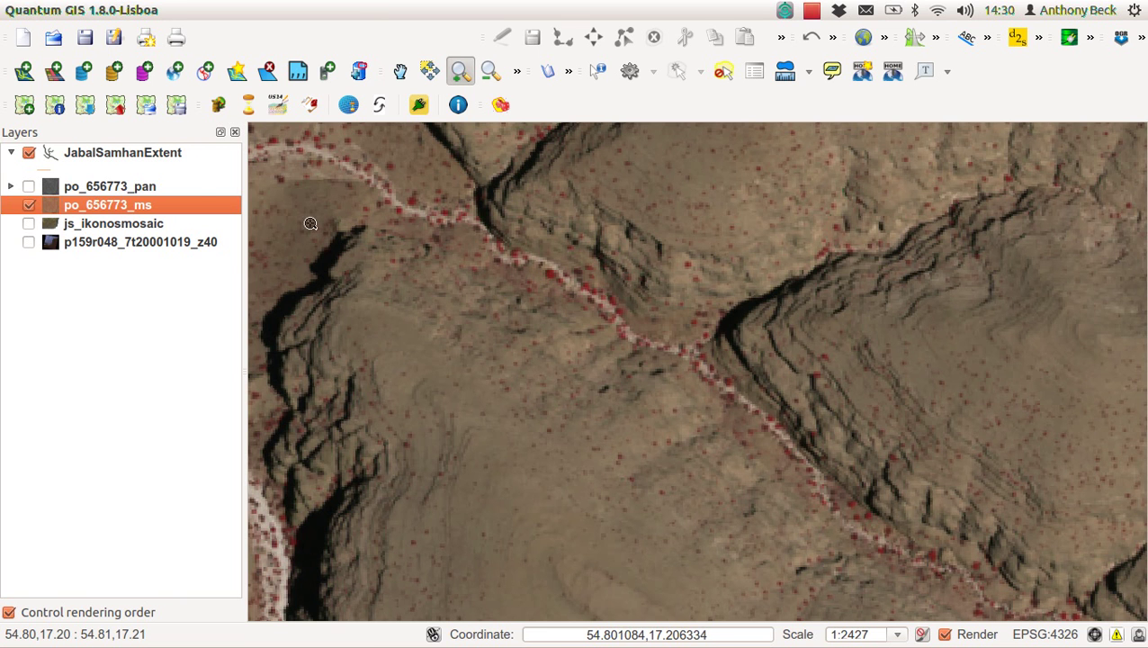
# Step: Flick the pan layer on and off, then zoom out over the wadi network
pyautogui.click(29, 187)
pyautogui.click(29, 187)
pyautogui.click(497, 75)
pyautogui.moveTo(454, 217); pyautogui.dragTo(769, 451)
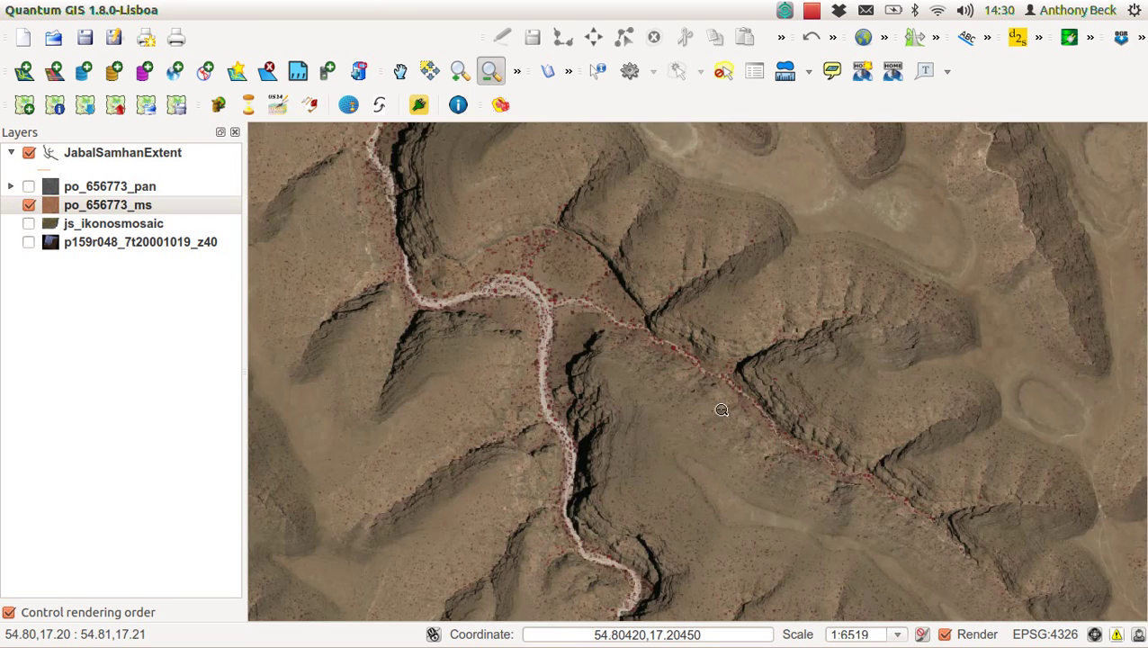
pyautogui.moveTo(395, 245); pyautogui.dragTo(562, 372)
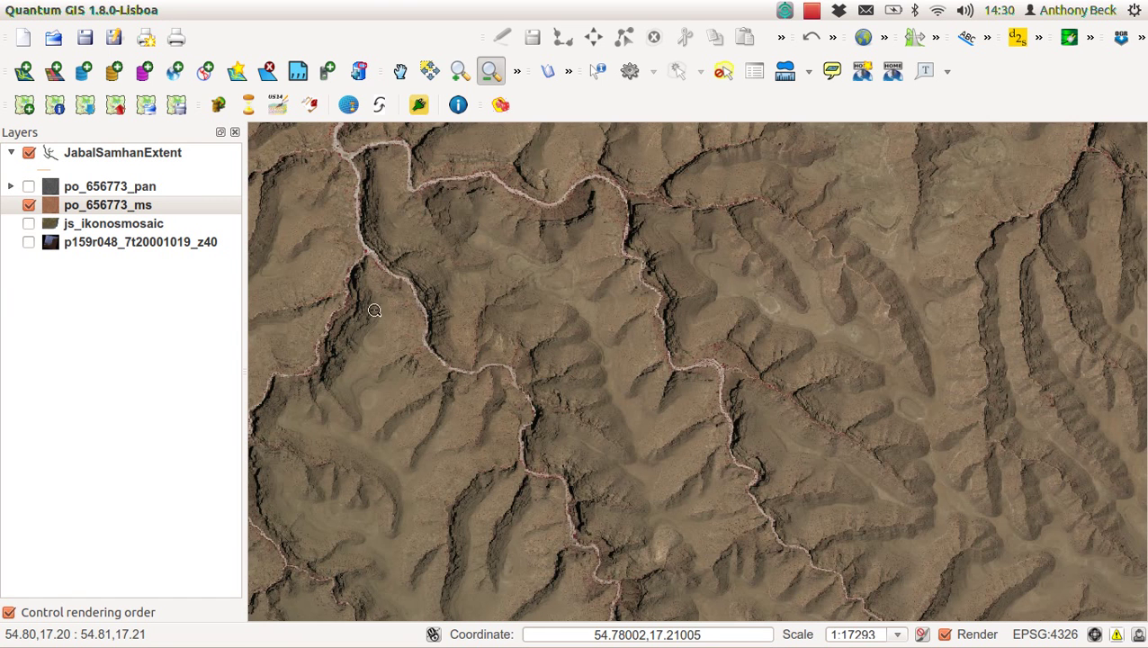
# Step: Swap between the pan and ms layers, ending with ms shown and pan hidden
pyautogui.click(30, 186)
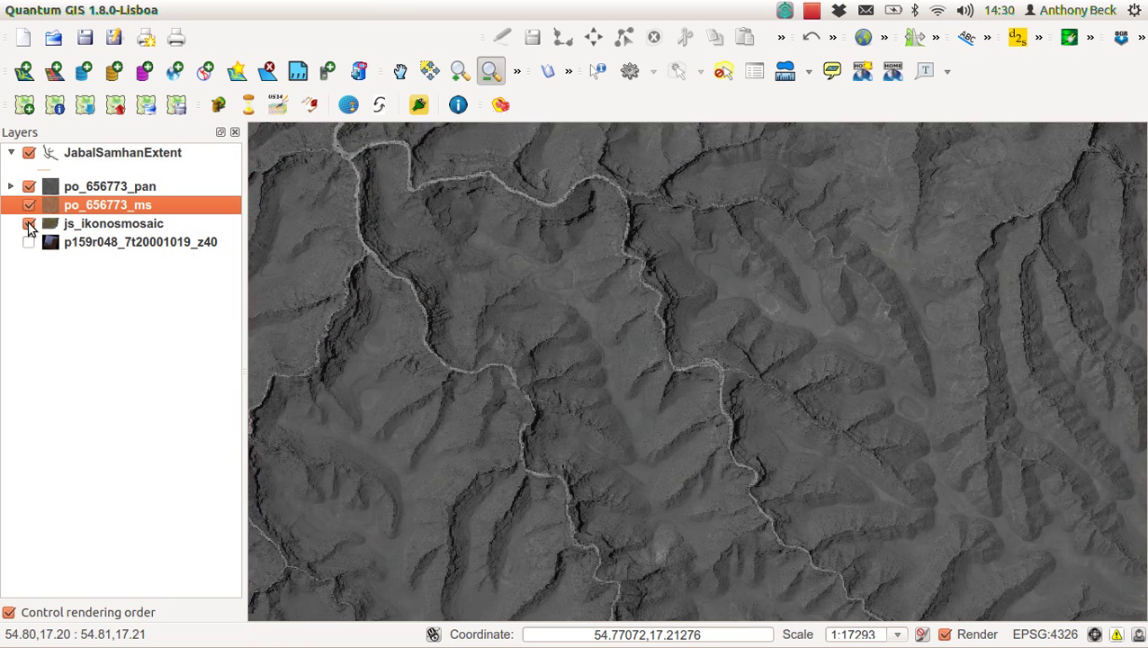
pyautogui.click(28, 205)
pyautogui.click(30, 187)
pyautogui.click(29, 206)
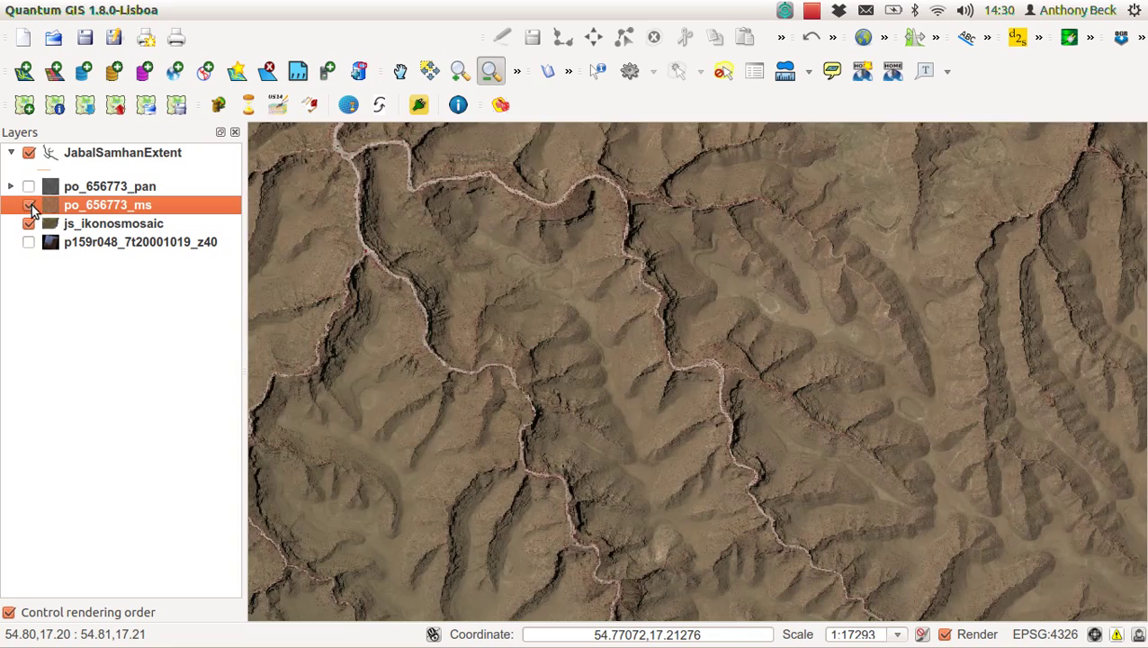
# Step: Repeatedly toggle po_656773_ms against the Ikonos mosaic beneath, leaving it shown
pyautogui.click(30, 205)
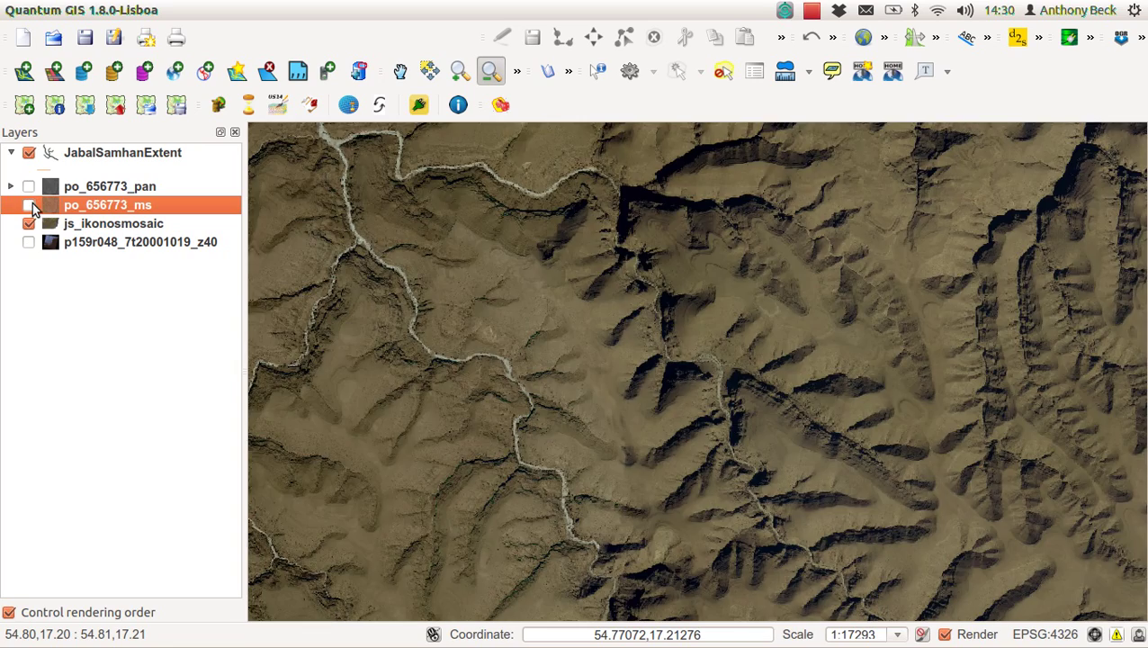
pyautogui.click(30, 205)
pyautogui.click(30, 205)
pyautogui.click(30, 205)
pyautogui.click(30, 205)
pyautogui.click(30, 205)
pyautogui.click(30, 205)
pyautogui.click(30, 205)
pyautogui.click(29, 205)
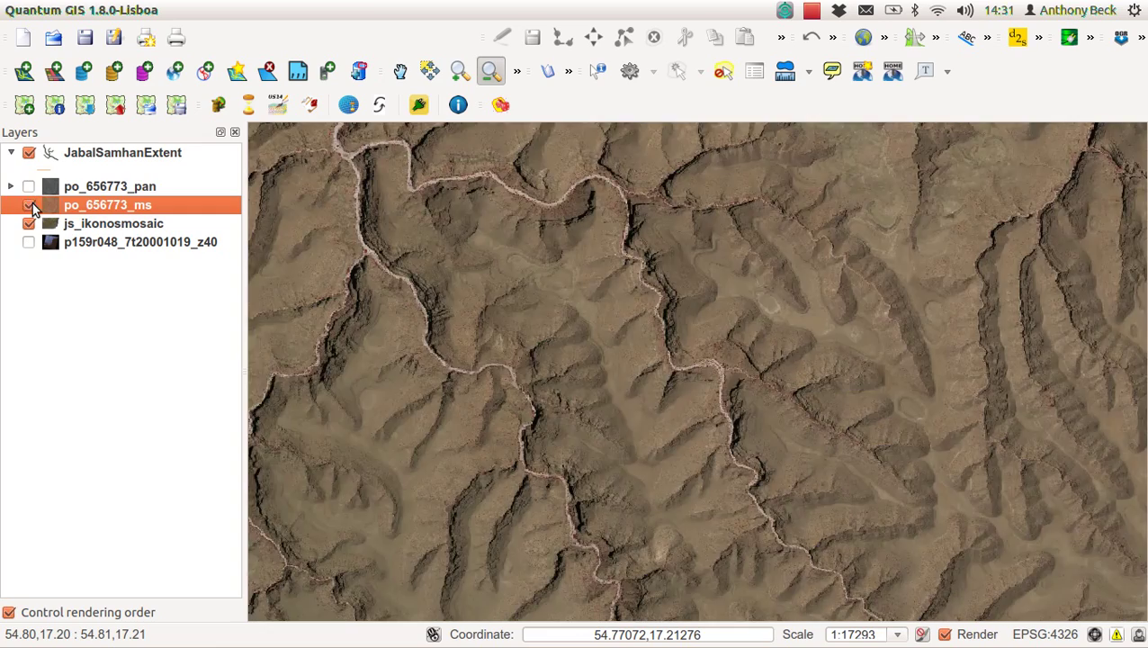
pyautogui.click(30, 205)
pyautogui.click(30, 205)
pyautogui.click(30, 205)
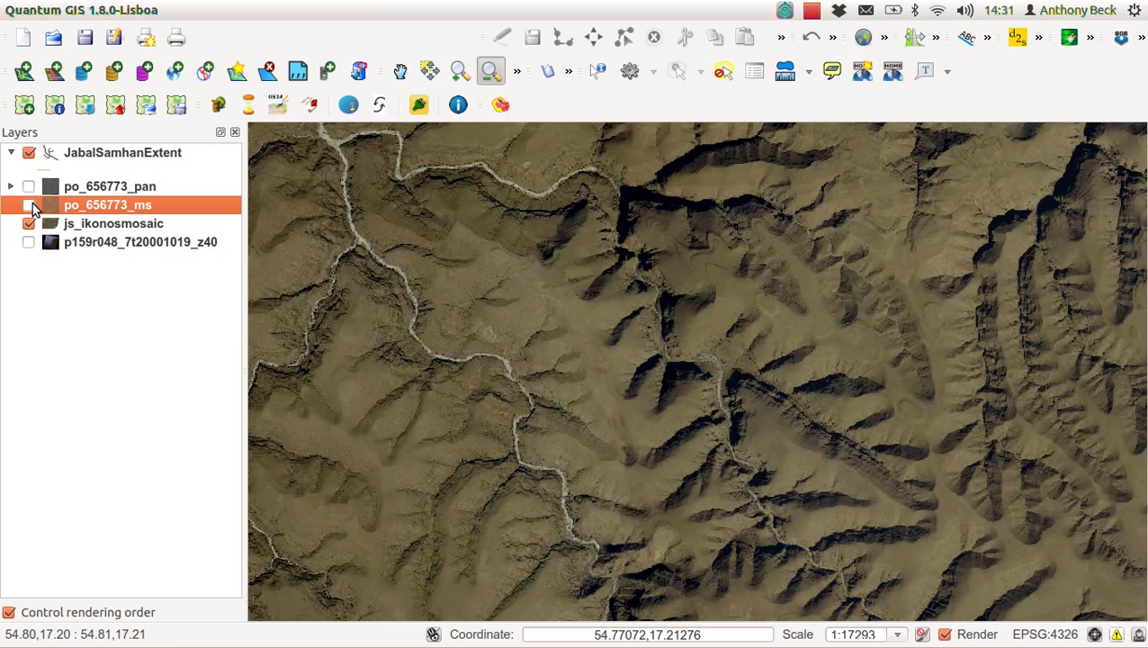
pyautogui.click(30, 205)
pyautogui.click(29, 205)
pyautogui.click(30, 205)
pyautogui.click(30, 205)
pyautogui.click(30, 205)
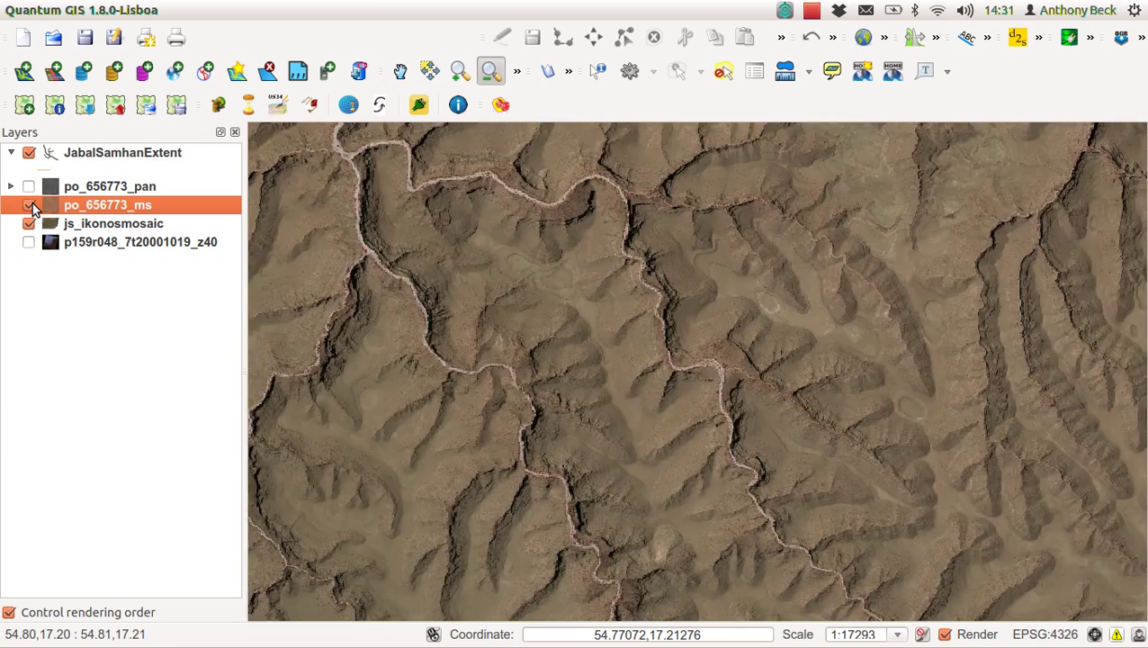
pyautogui.click(29, 205)
pyautogui.click(30, 205)
pyautogui.click(30, 205)
pyautogui.click(30, 205)
pyautogui.click(29, 205)
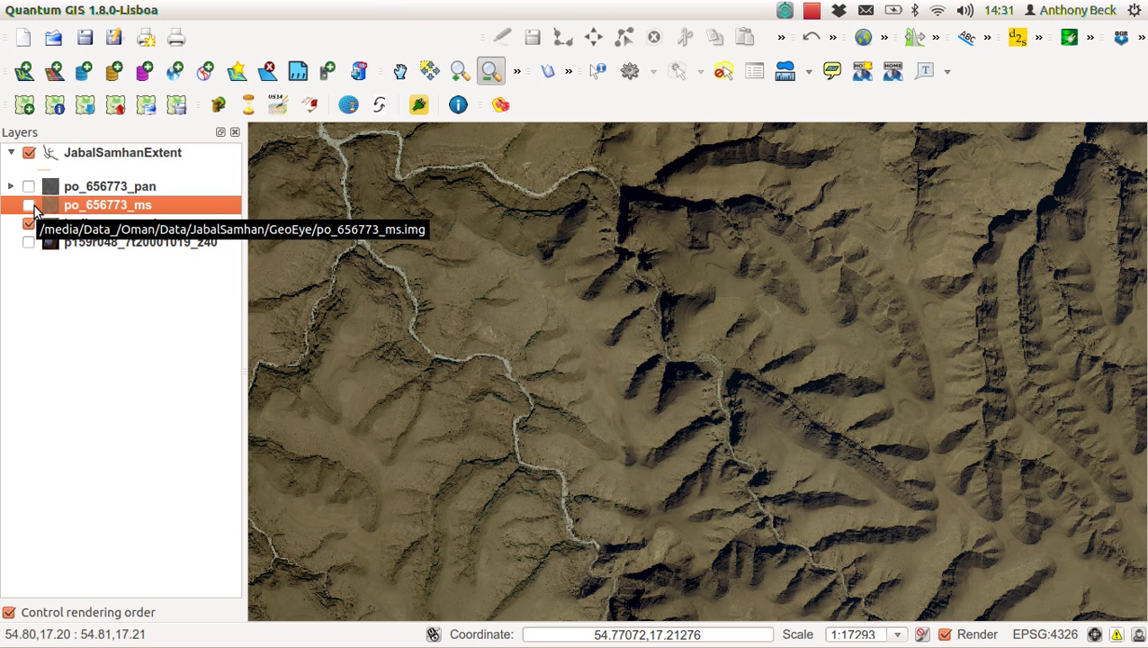
pyautogui.click(29, 206)
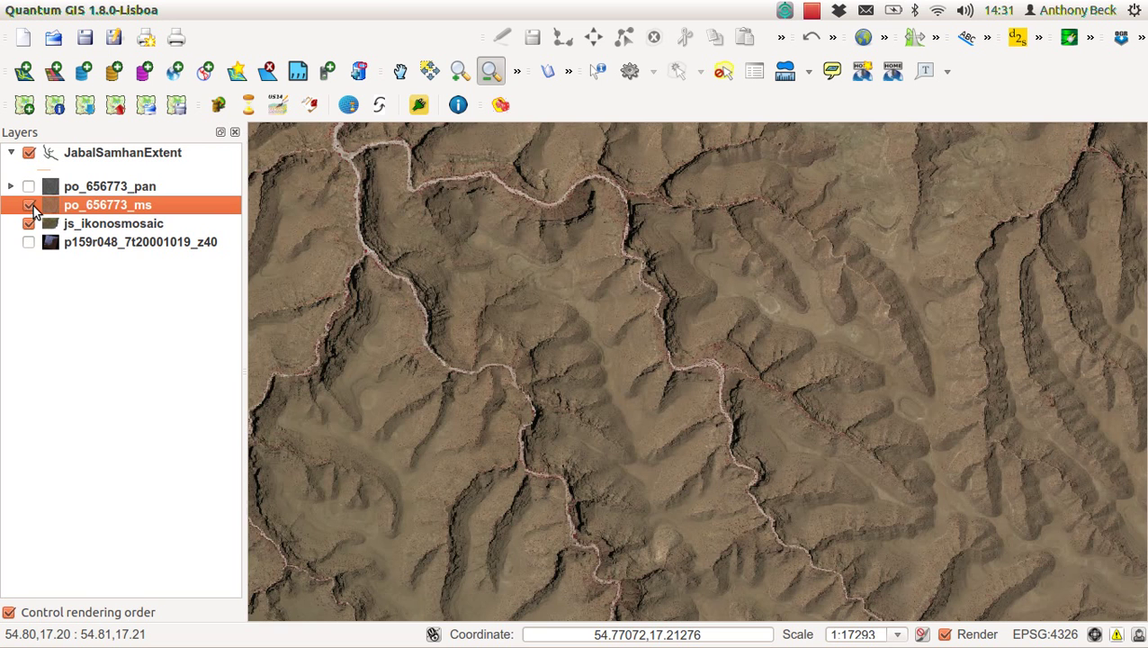
# Step: Hide the po_656773_ms layer so the darker js_ikonosmosaic imagery shows at 1:17293
pyautogui.click(29, 206)
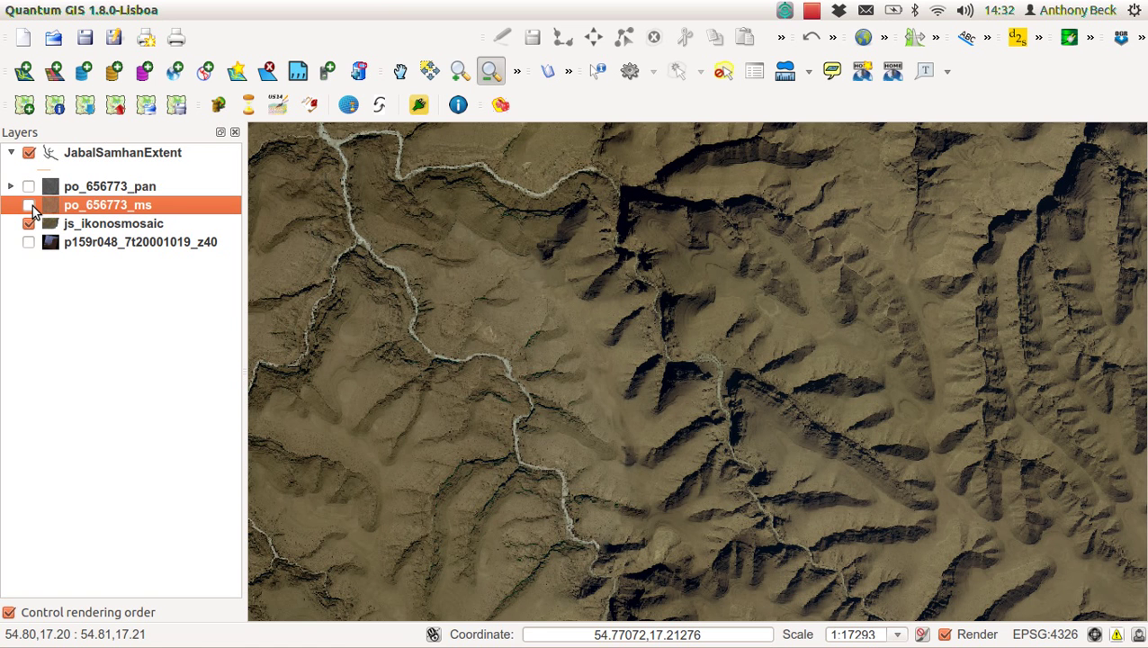
# Step: Toggle po_656773_ms on and off, then zoom in twice on the pale wadi channel to about 1:1219
pyautogui.click(30, 206)
pyautogui.click(32, 208)
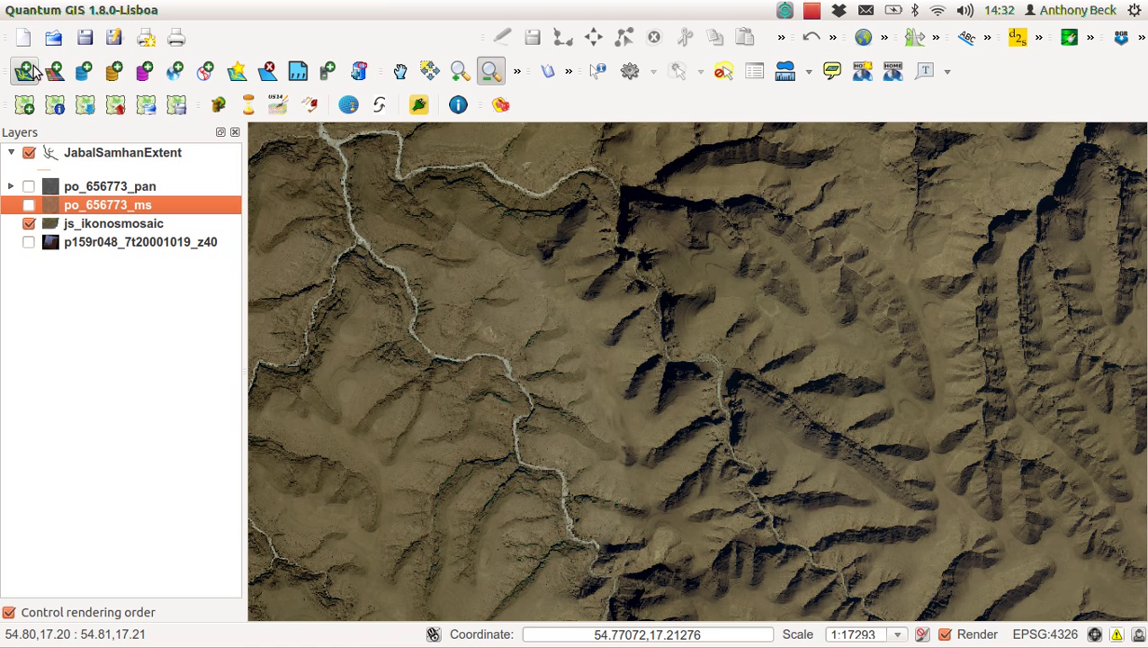
pyautogui.click(460, 70)
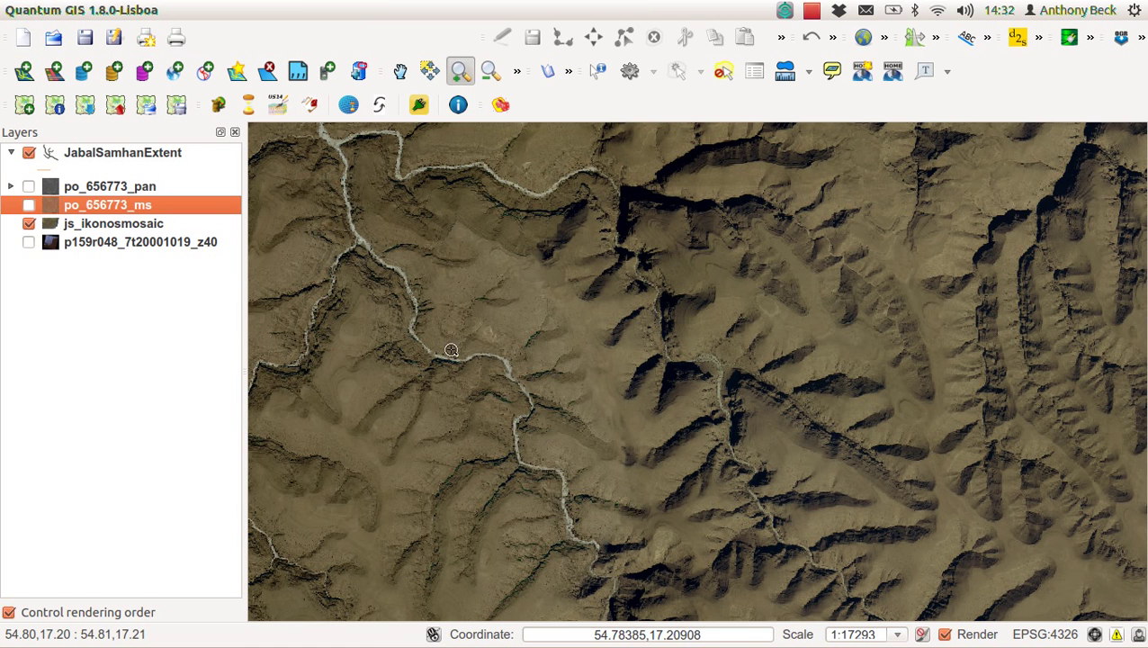
pyautogui.moveTo(468, 385); pyautogui.dragTo(604, 500)
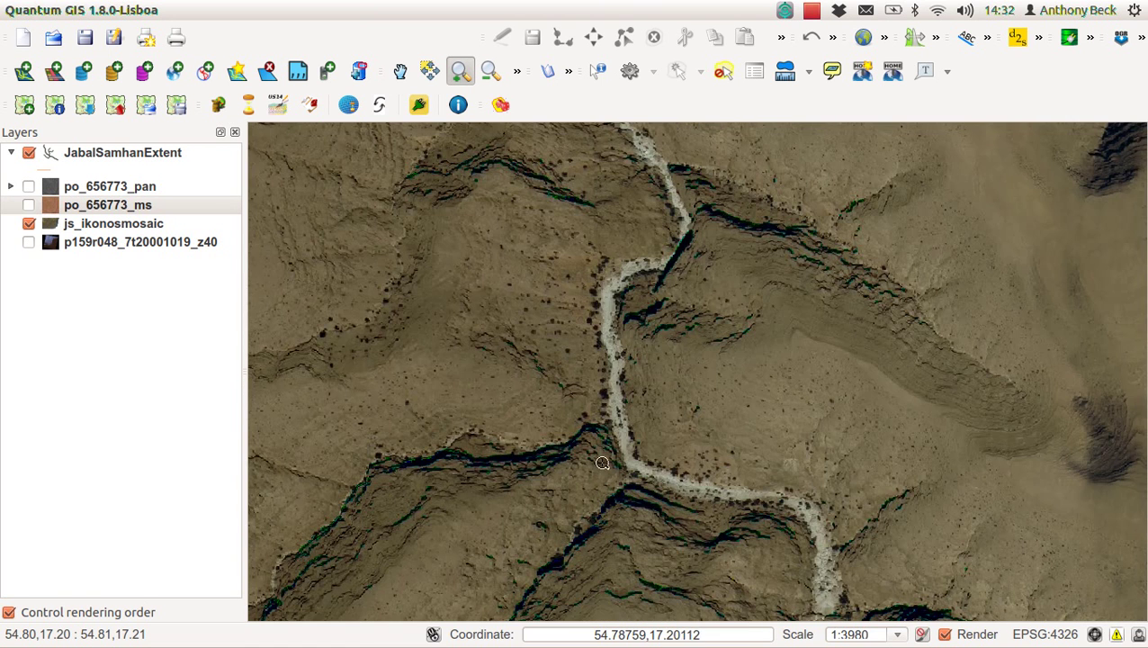
pyautogui.moveTo(528, 237); pyautogui.dragTo(760, 396)
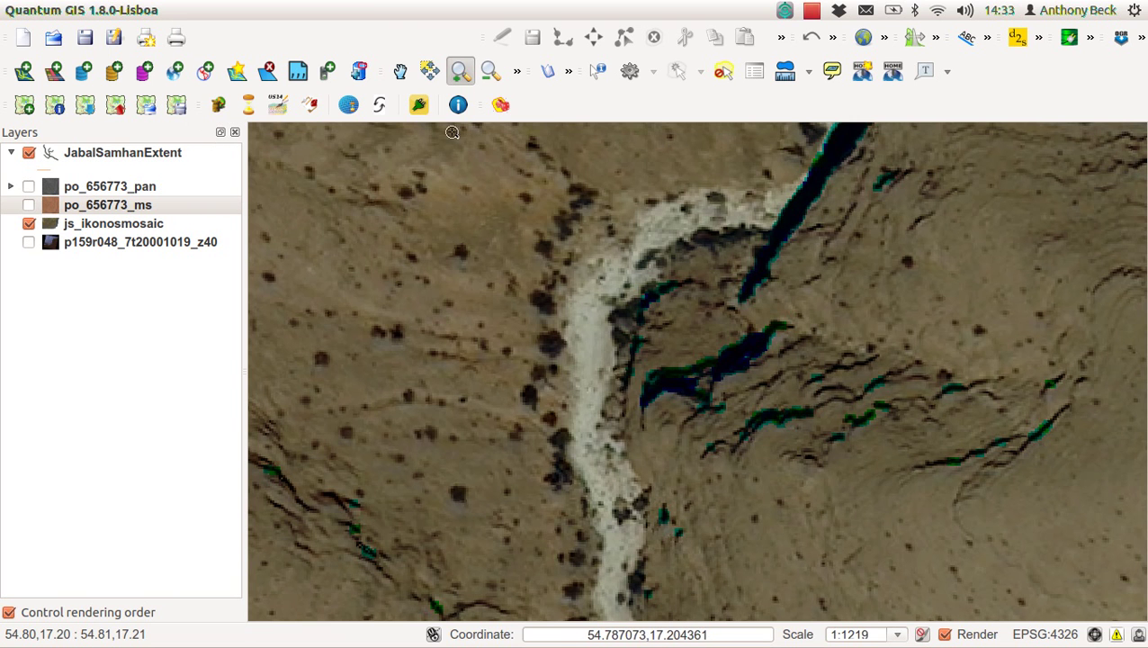
# Step: Zoom out to 1:10494 and show the p159r048 Landsat layer instead of js_ikonosmosaic
pyautogui.click(491, 70)
pyautogui.moveTo(450, 214); pyautogui.dragTo(508, 276)
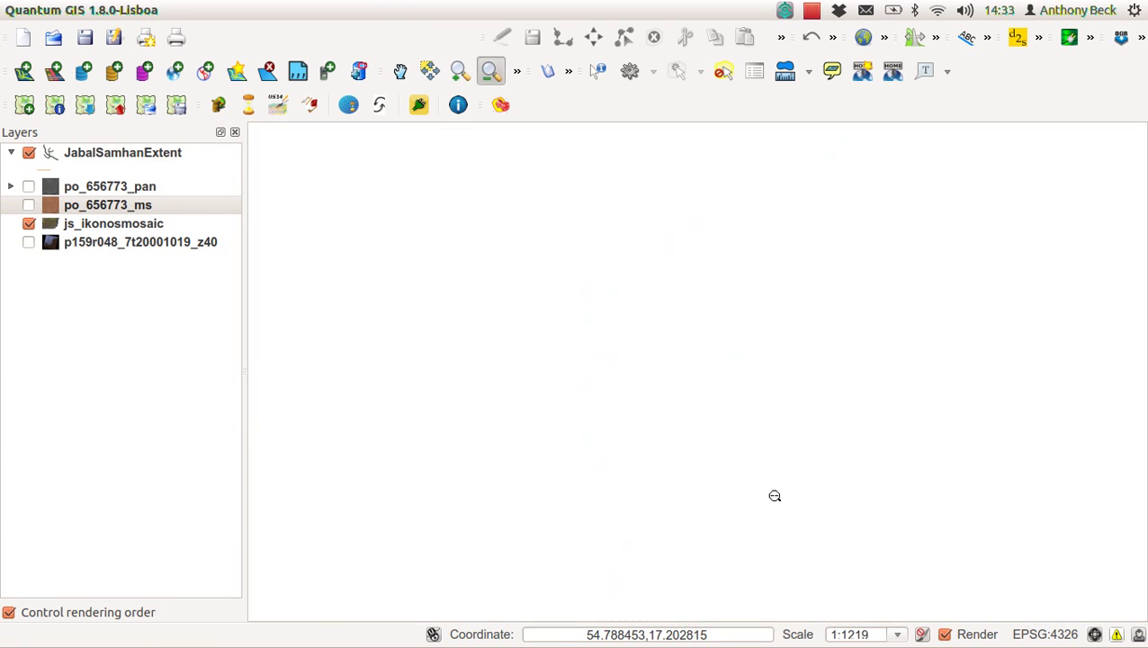
pyautogui.moveTo(451, 195); pyautogui.dragTo(719, 404)
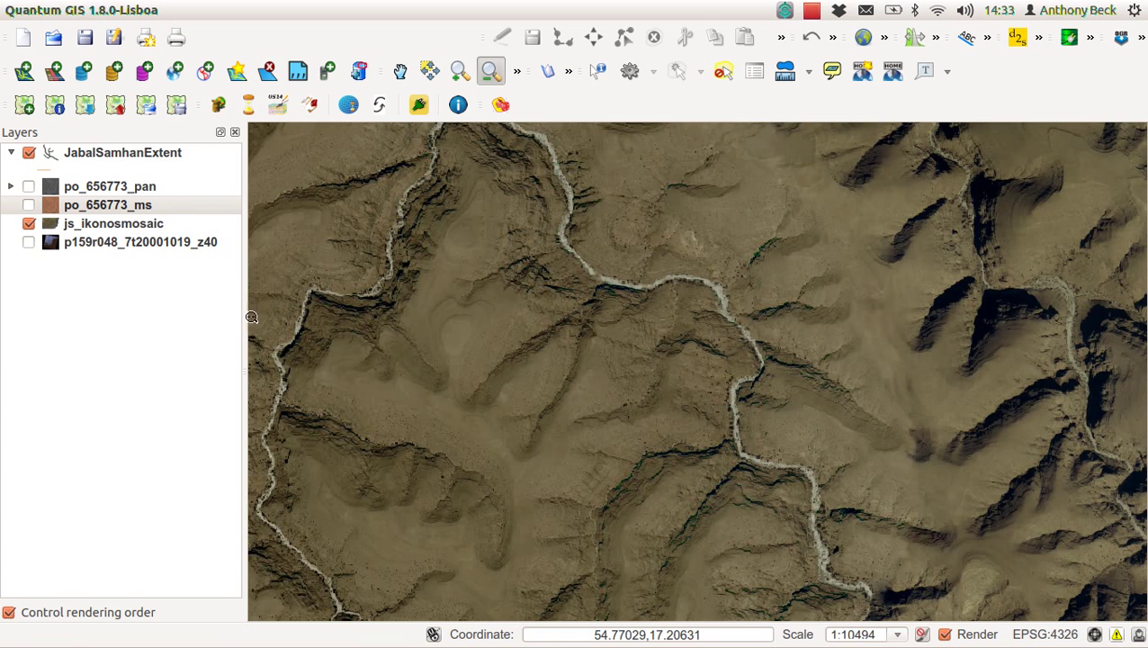
pyautogui.click(29, 242)
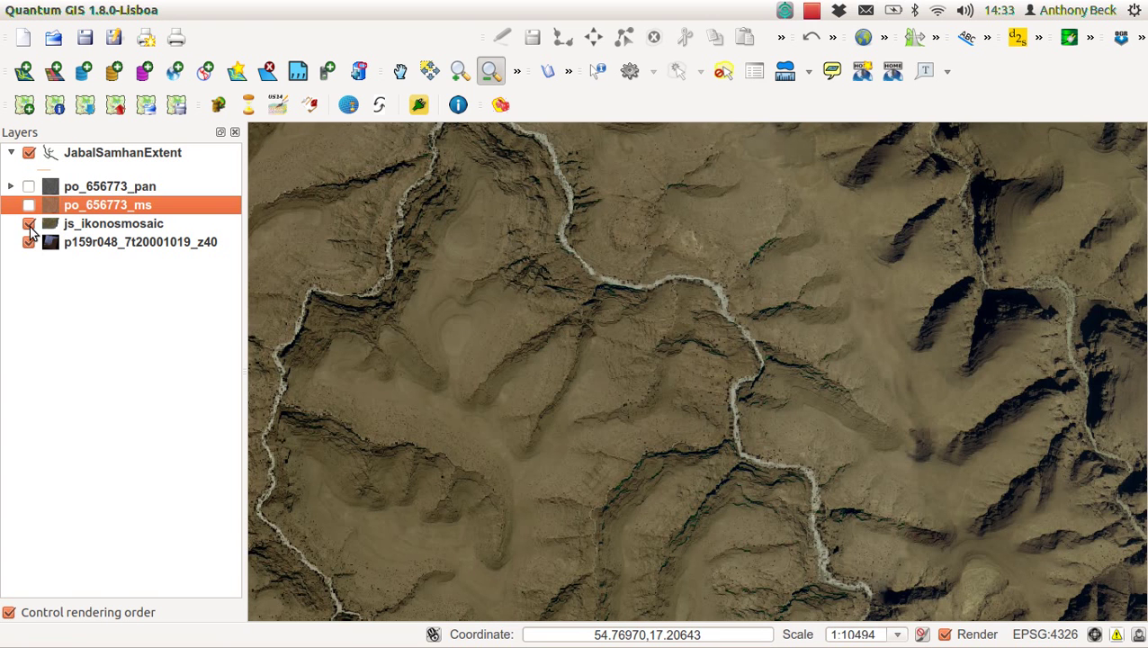
pyautogui.click(29, 223)
# Step: Set the p159r048 layer's RGB channels to red Band 3, green Band 2, blue Band 1
pyautogui.doubleClick(108, 244)
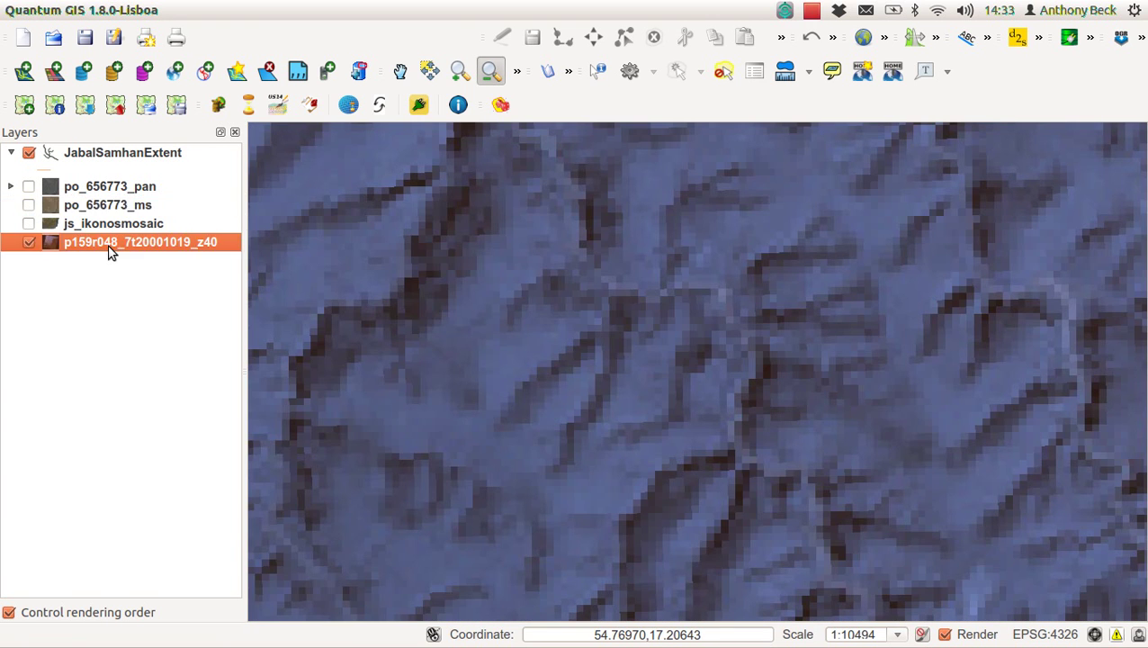
pyautogui.click(269, 229)
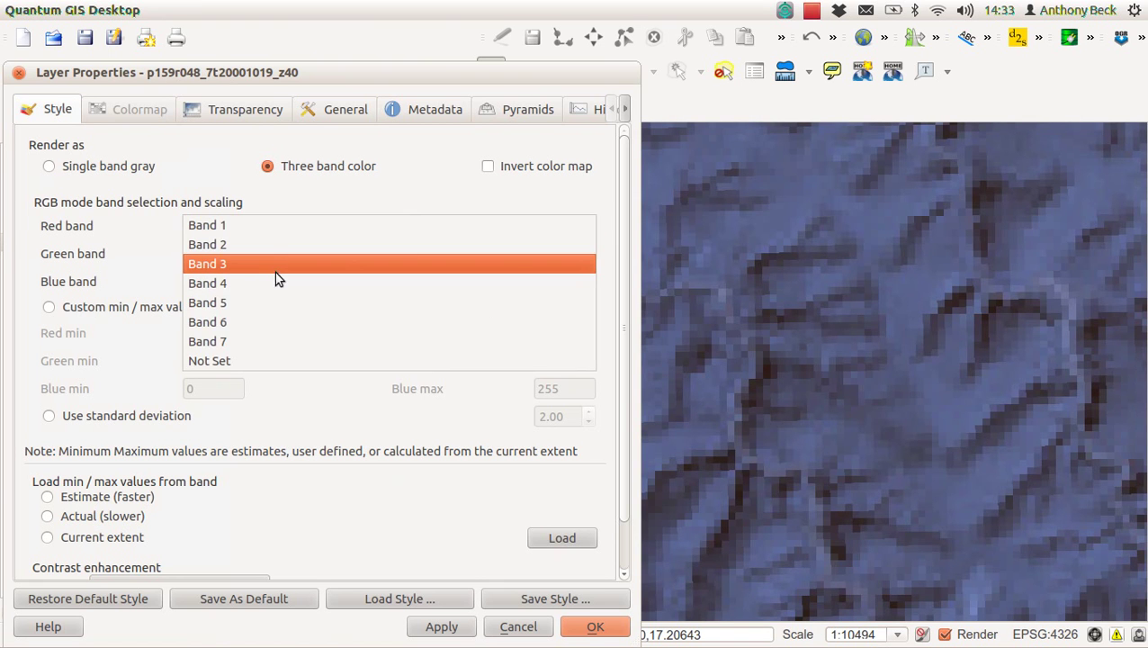
pyautogui.click(278, 281)
pyautogui.click(276, 268)
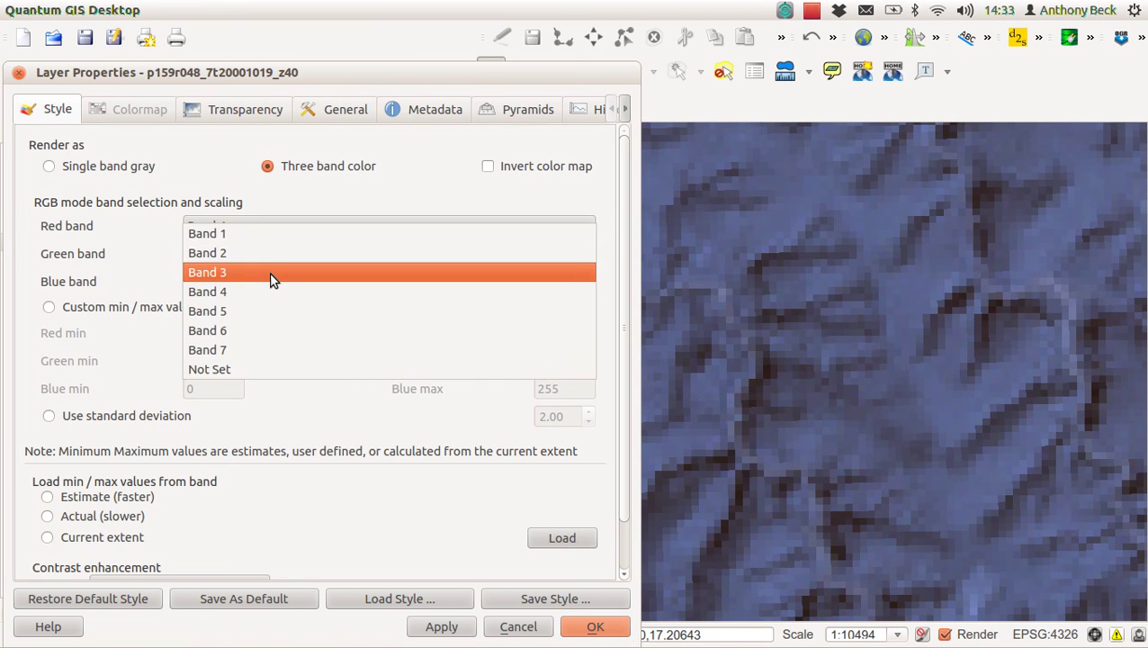
pyautogui.click(269, 273)
pyautogui.click(301, 281)
pyautogui.click(288, 264)
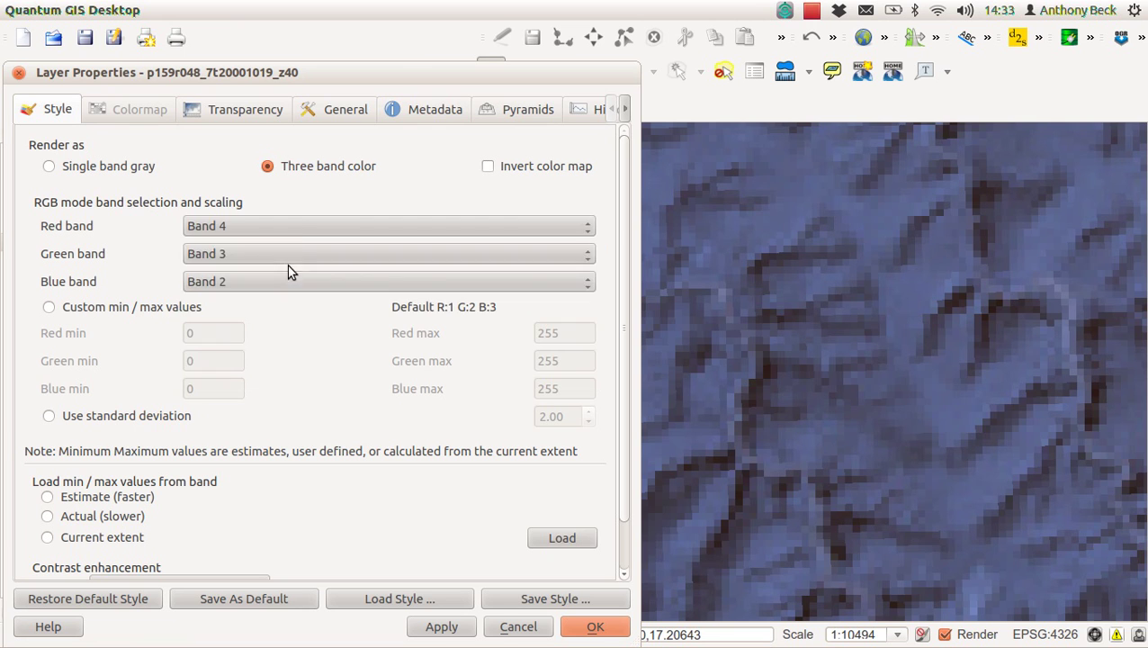
pyautogui.click(300, 229)
pyautogui.click(285, 208)
pyautogui.click(288, 252)
pyautogui.click(278, 233)
pyautogui.click(273, 281)
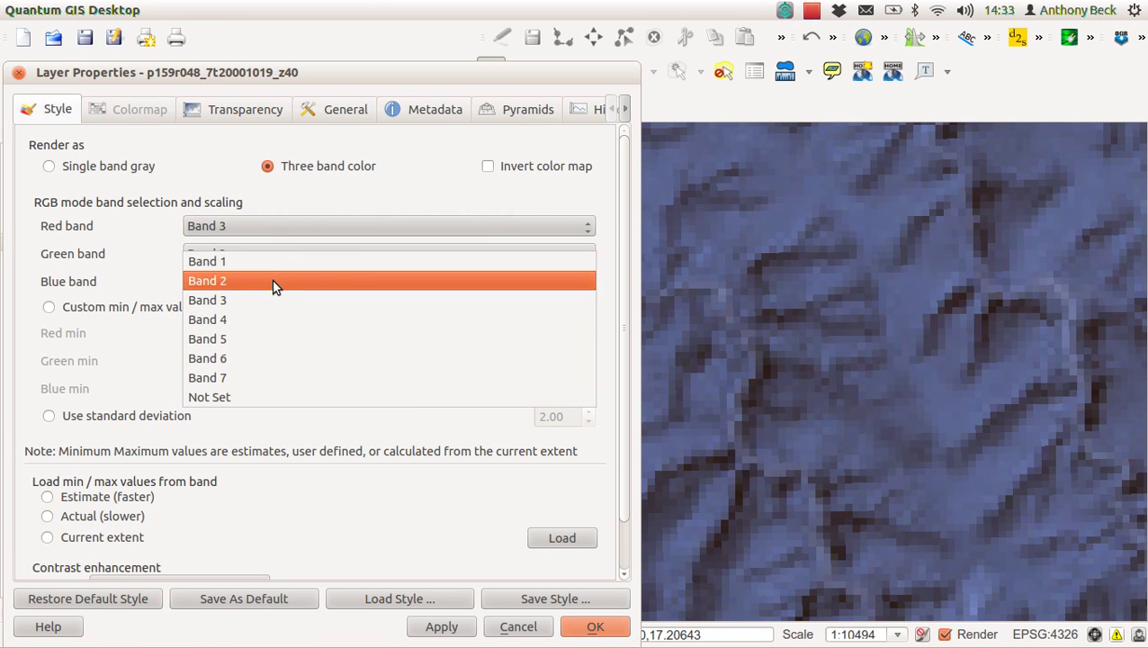
pyautogui.click(272, 260)
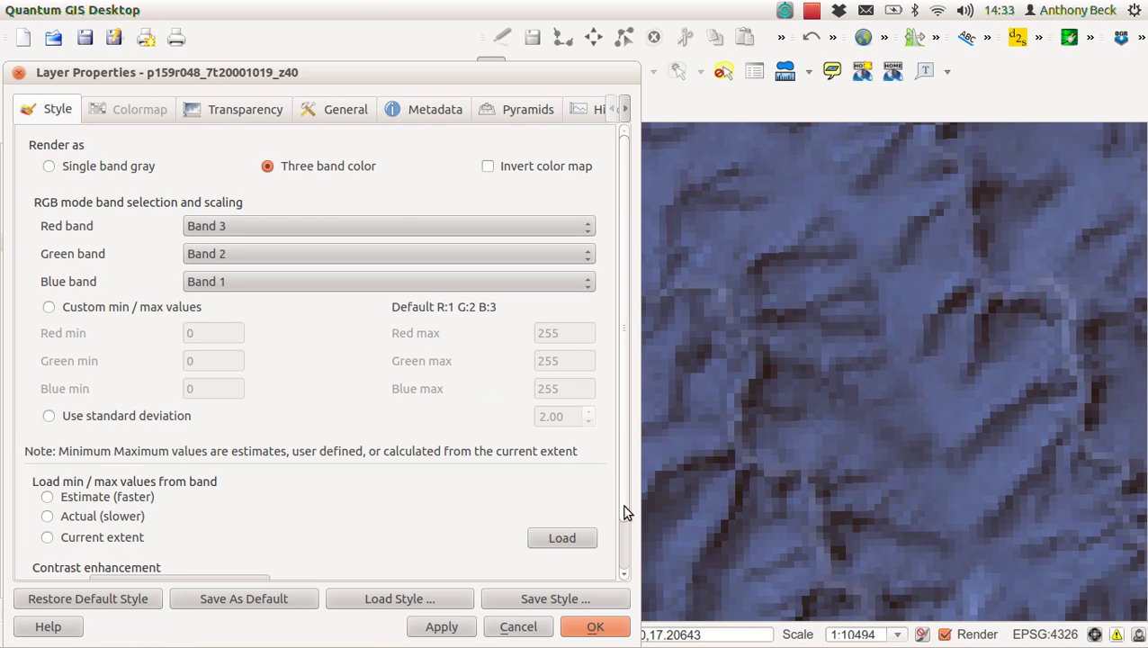
# Step: Apply Stretch And Clip To MinMax contrast enhancement and confirm the layer properties
pyautogui.moveTo(622, 512); pyautogui.dragTo(611, 573)
pyautogui.click(152, 537)
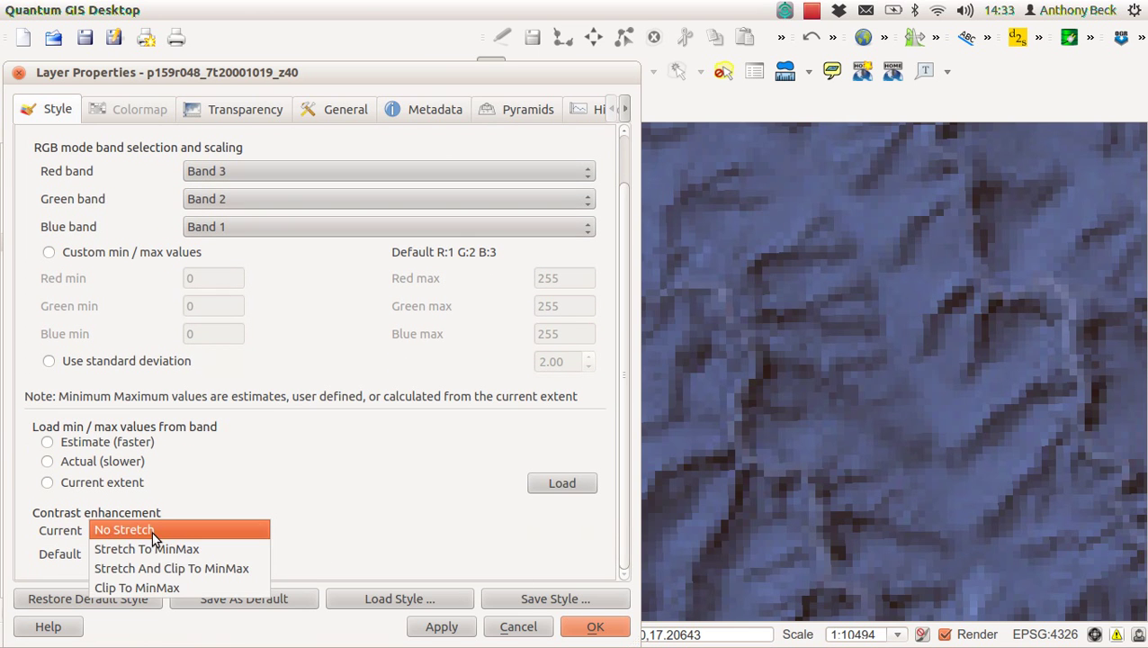
pyautogui.click(157, 567)
pyautogui.click(454, 627)
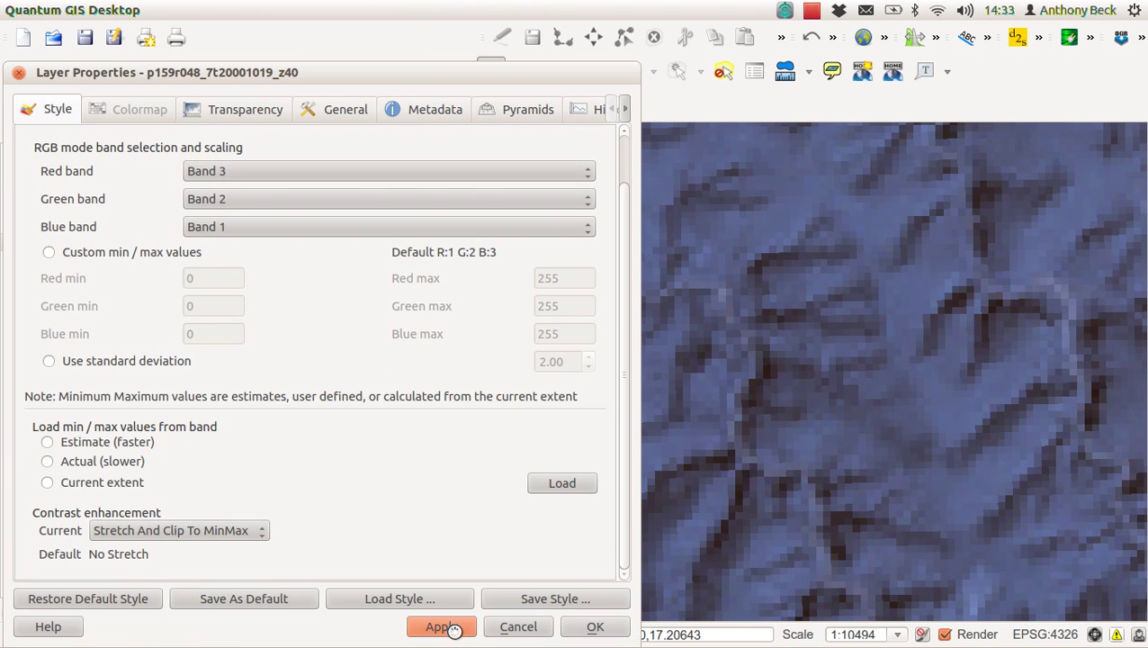
pyautogui.click(594, 627)
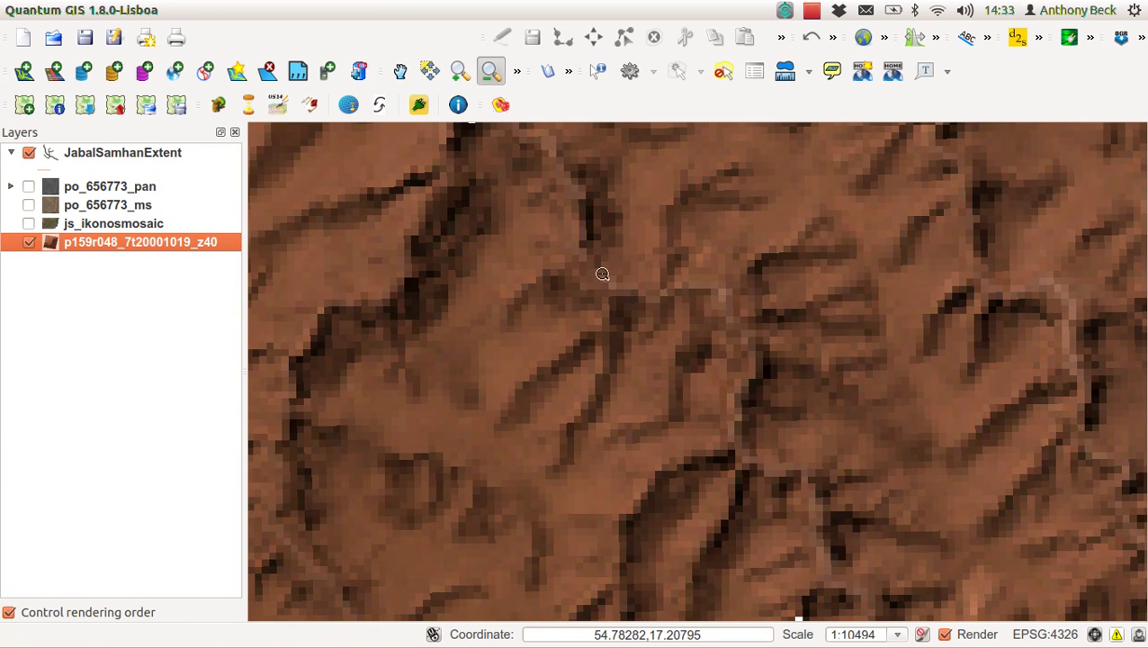
# Step: Toggle js_ikonosmosaic and po_656773_ms repeatedly to compare them against the Landsat layer
pyautogui.click(29, 223)
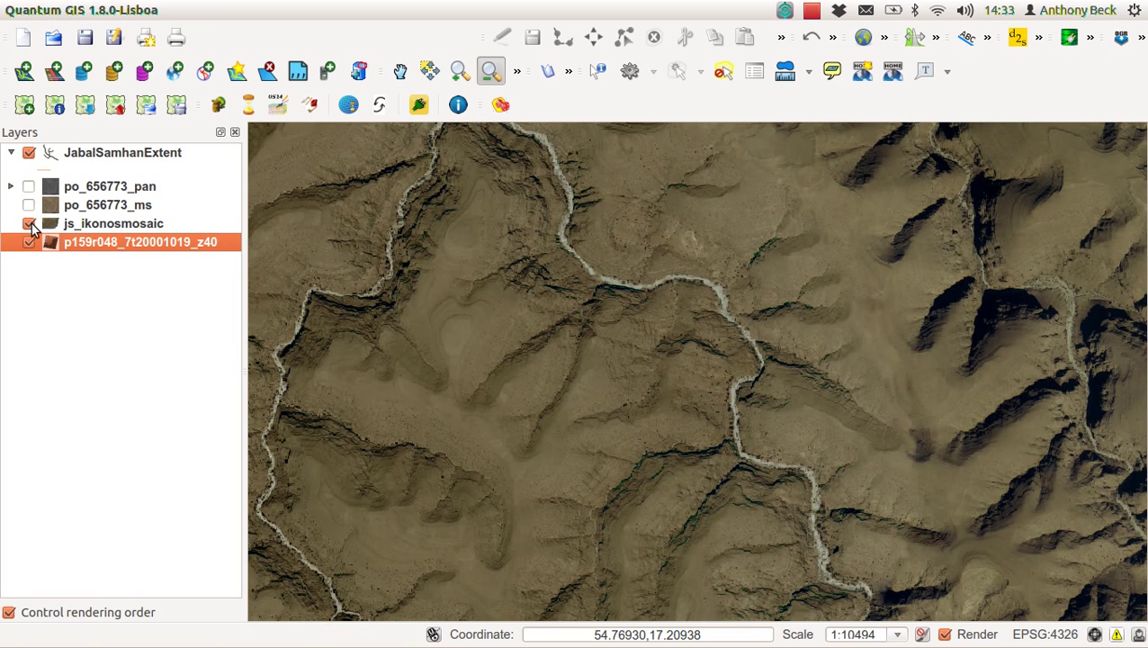
pyautogui.click(28, 224)
pyautogui.click(29, 223)
pyautogui.click(28, 223)
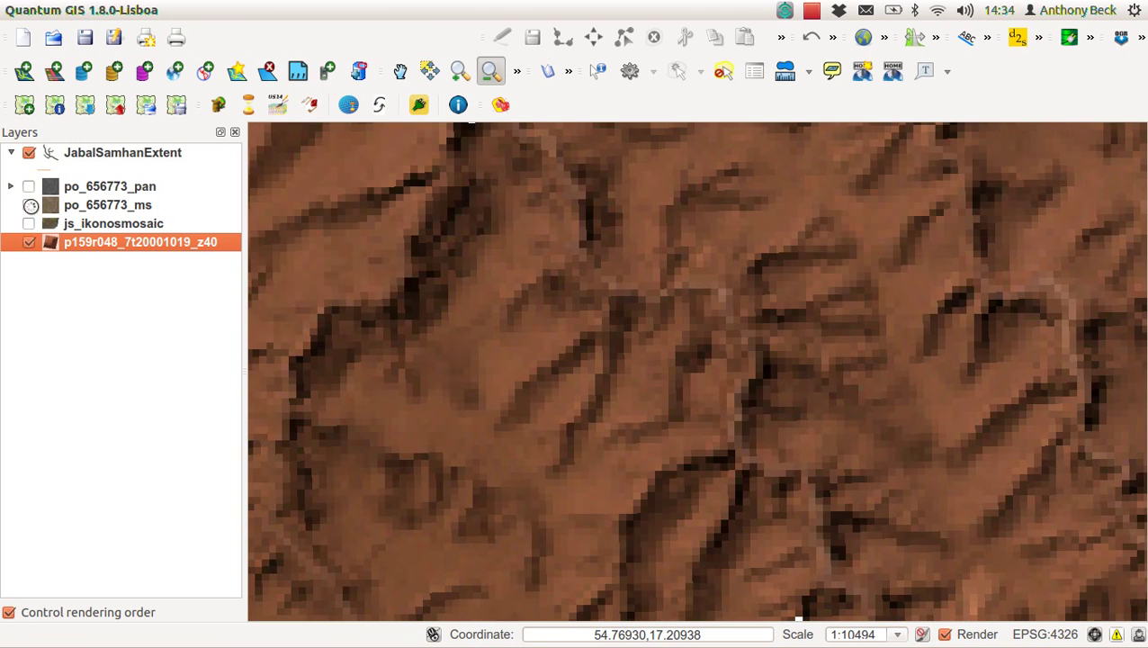
pyautogui.click(29, 206)
pyautogui.click(29, 205)
pyautogui.click(29, 206)
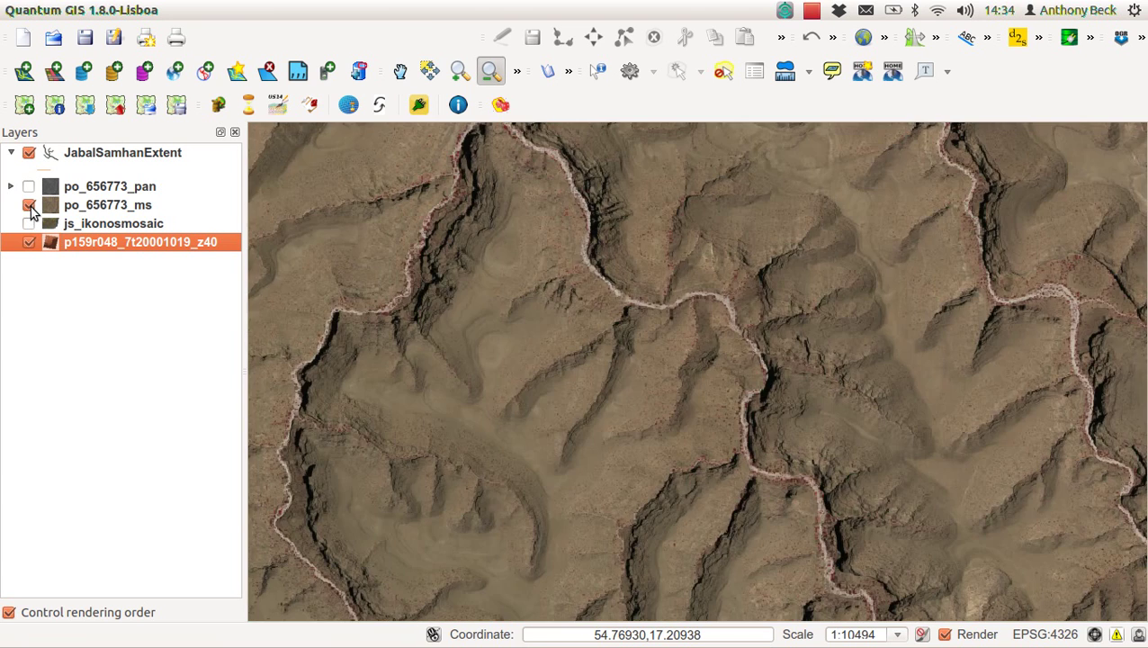
pyautogui.click(29, 205)
pyautogui.click(30, 207)
pyautogui.click(29, 207)
pyautogui.click(30, 207)
pyautogui.click(29, 207)
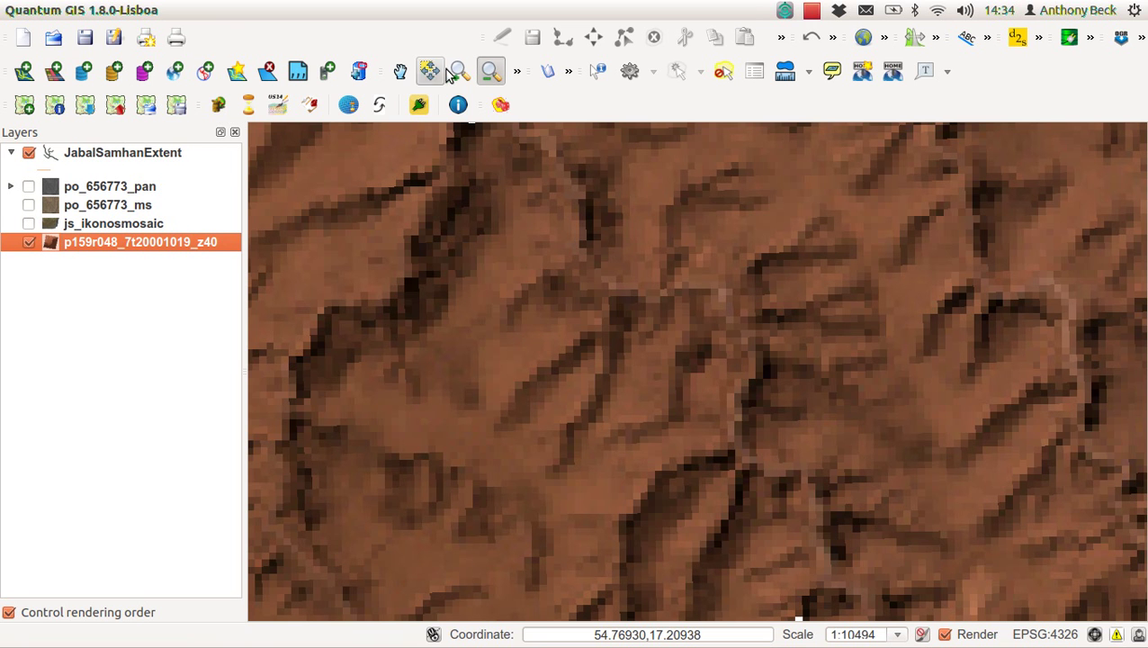
# Step: Zoom out to about 1:56723 and toggle the po_656773_ms patch over Landsat, leaving it hidden
pyautogui.moveTo(520, 254); pyautogui.dragTo(700, 356)
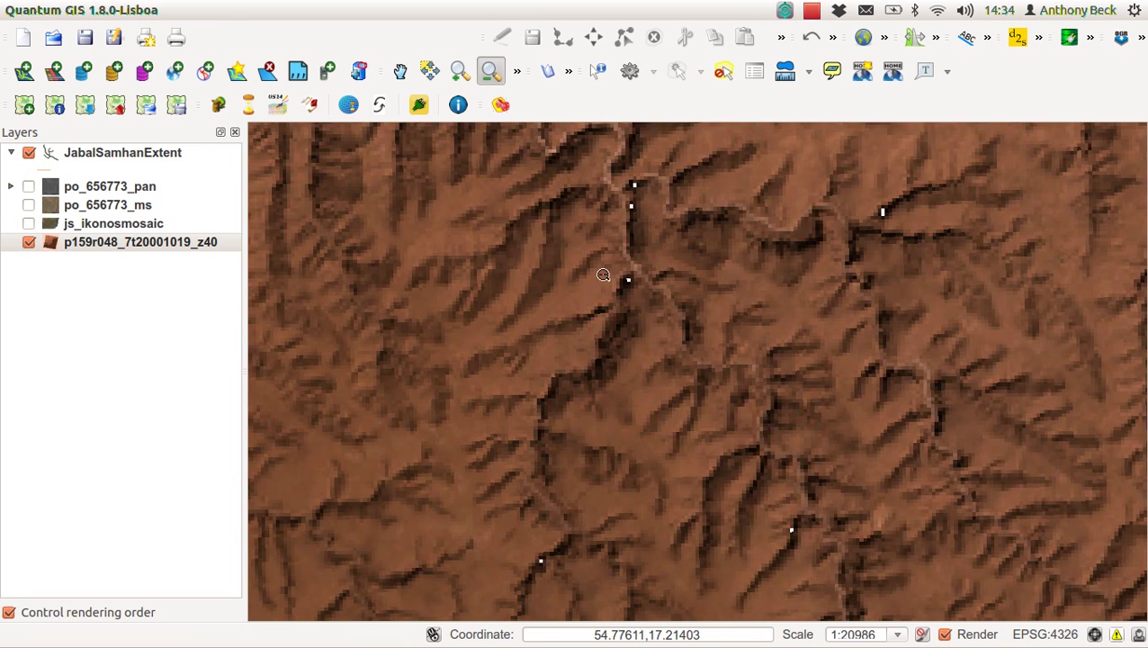
pyautogui.moveTo(603, 274); pyautogui.dragTo(671, 327)
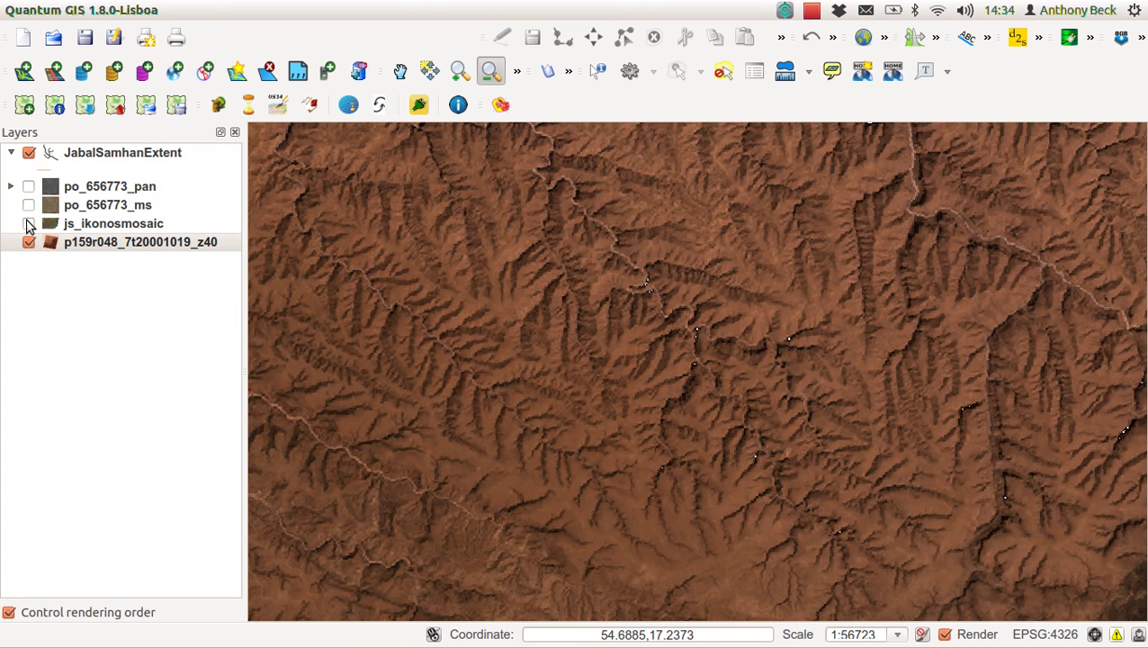
pyautogui.click(28, 206)
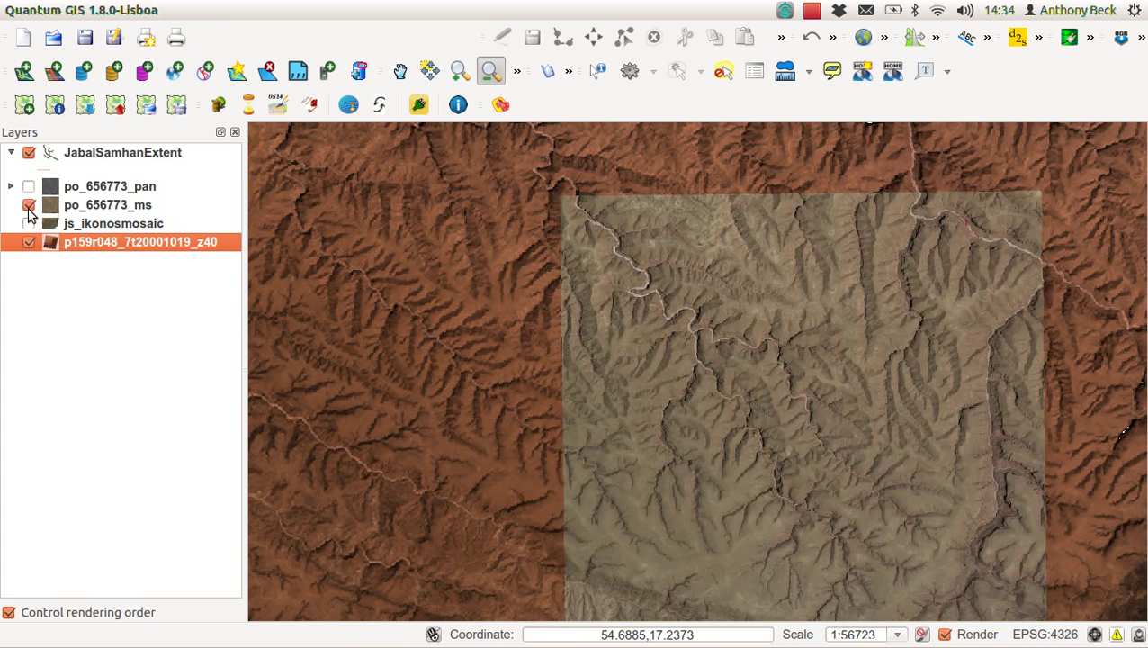
pyautogui.click(28, 206)
pyautogui.click(27, 206)
pyautogui.click(28, 206)
pyautogui.click(28, 206)
pyautogui.click(28, 206)
pyautogui.click(28, 206)
pyautogui.click(28, 206)
pyautogui.click(28, 206)
pyautogui.click(28, 206)
pyautogui.click(28, 206)
# Step: Zoom out to 1:492986 and briefly show the po_656773_pan image's footprint
pyautogui.moveTo(430, 292); pyautogui.dragTo(586, 412)
pyautogui.moveTo(533, 350); pyautogui.dragTo(672, 472)
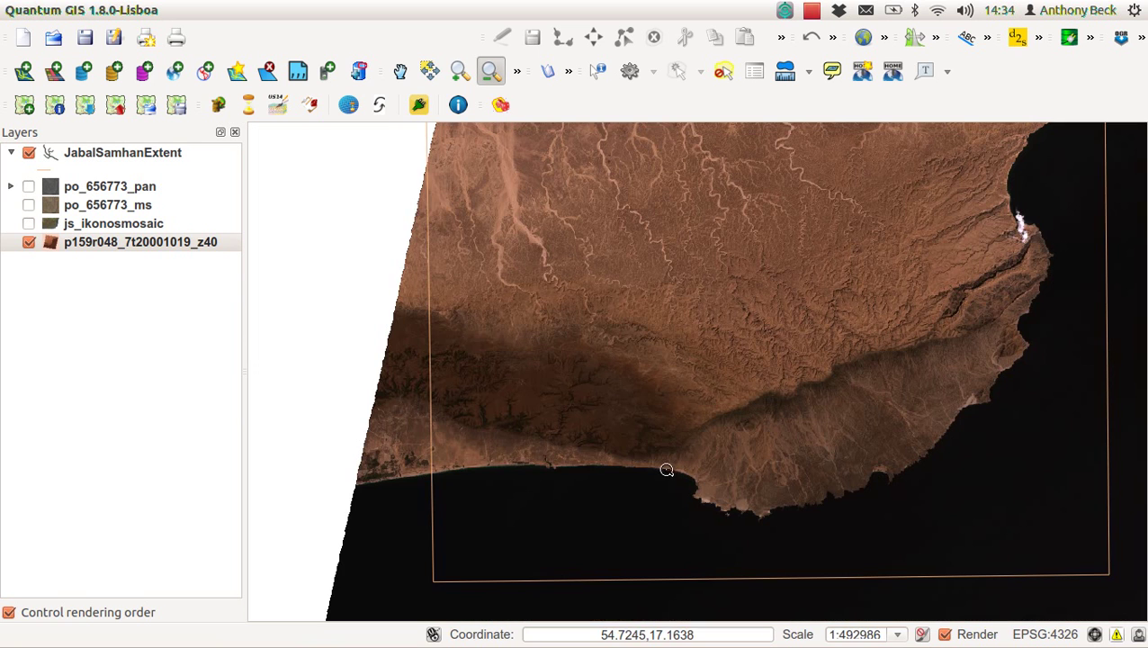
pyautogui.click(28, 186)
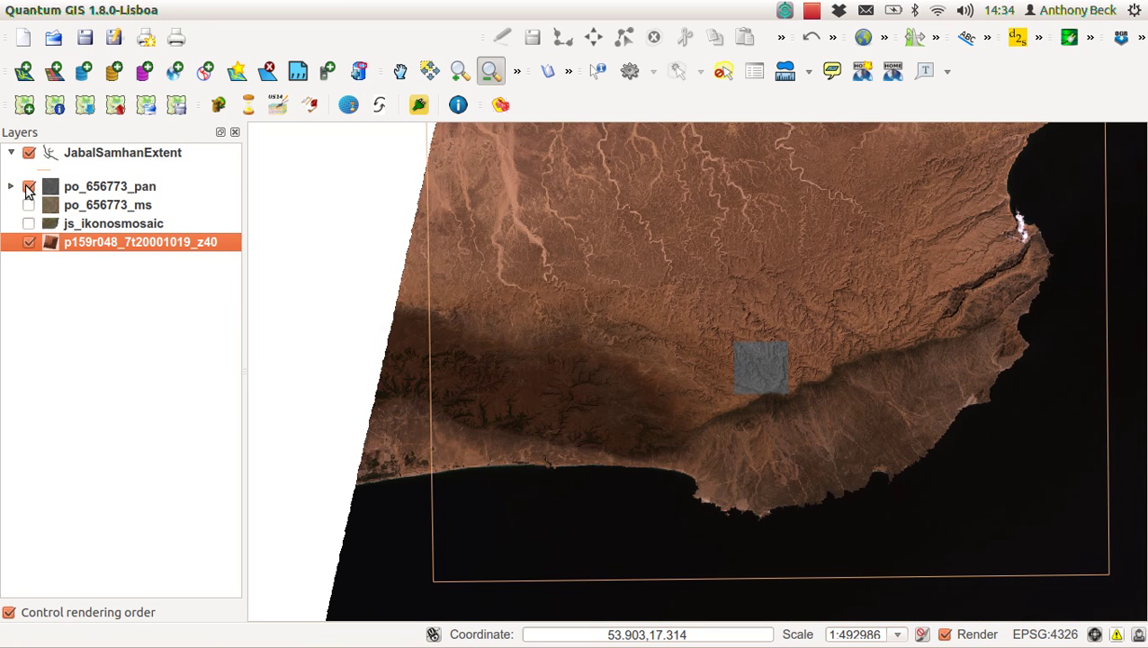
pyautogui.click(28, 187)
# Step: Briefly show po_656773_ms and js_ikonosmosaic coverage over Landsat, then hide both
pyautogui.click(30, 206)
pyautogui.click(29, 206)
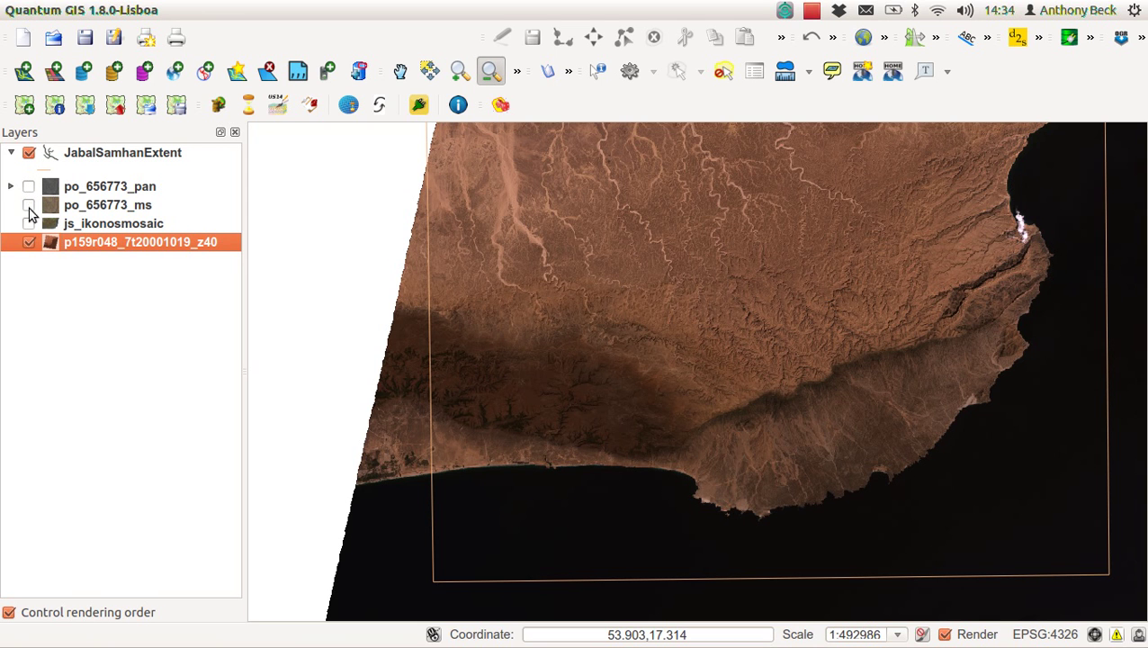
pyautogui.click(30, 224)
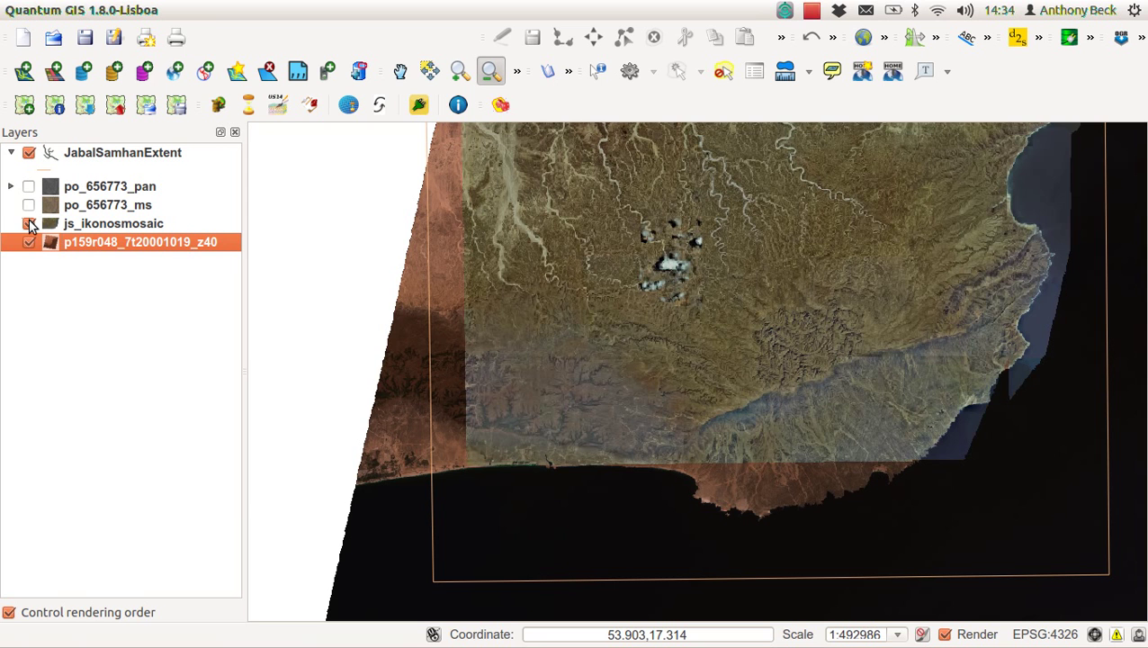
pyautogui.click(30, 224)
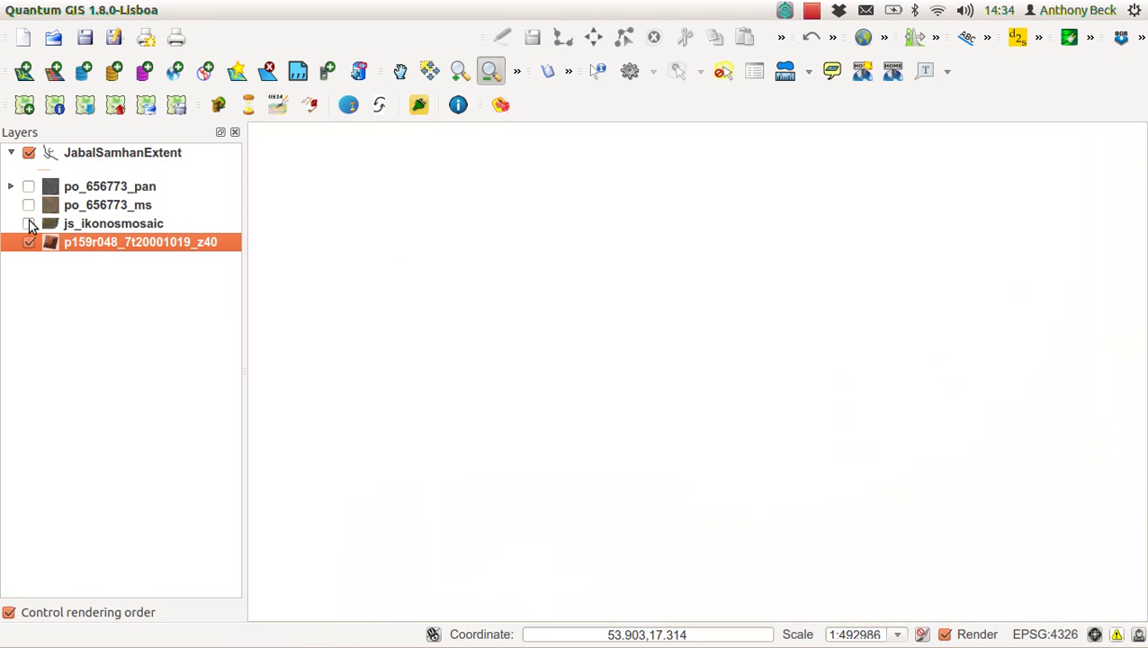